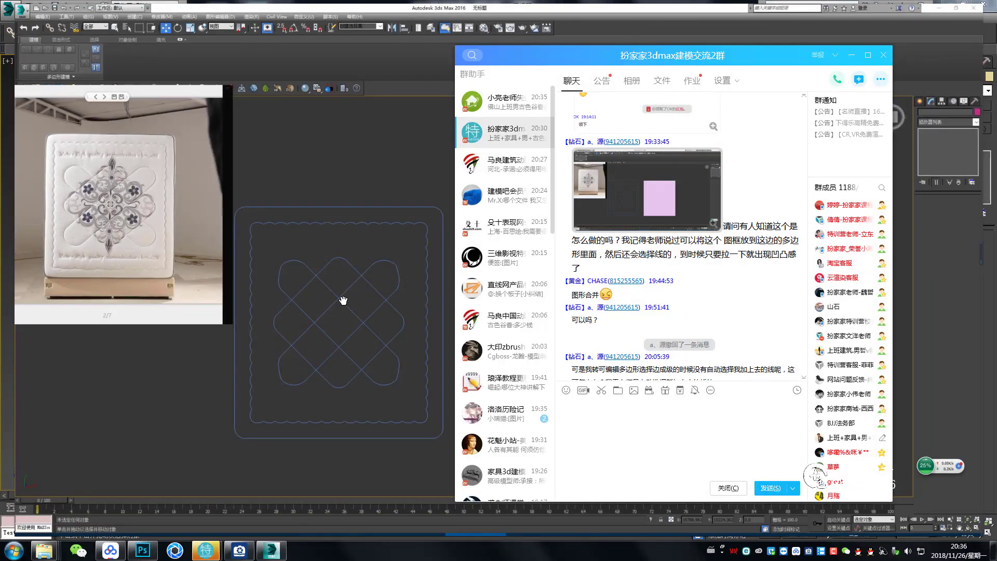
# Minimize the QQ group chat so the empty 3ds Max scene is visible
pyautogui.click(333, 300)
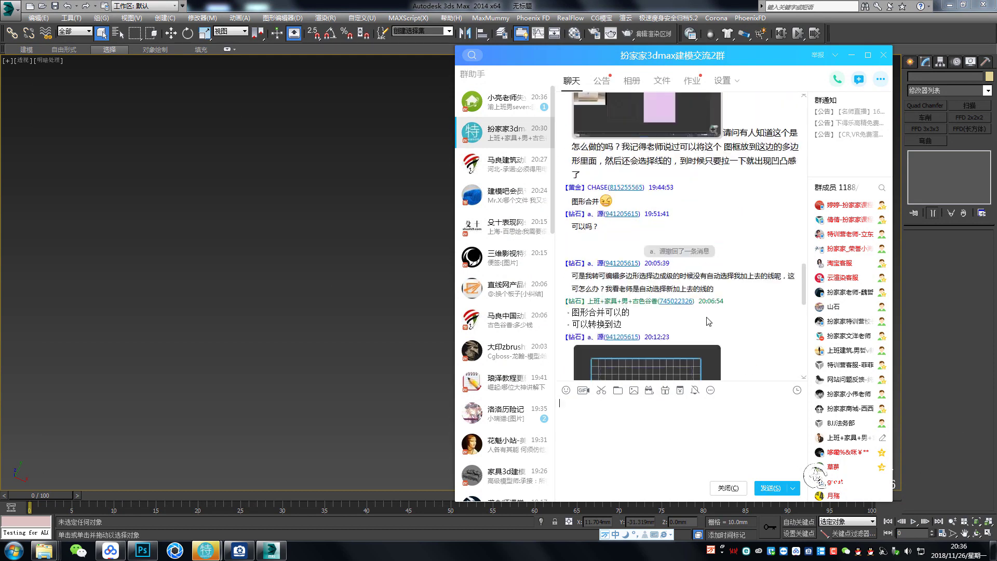
pyautogui.scroll(1, 696, 214)
# Drag out a Standard Primitives box in the viewport
pyautogui.click(362, 401)
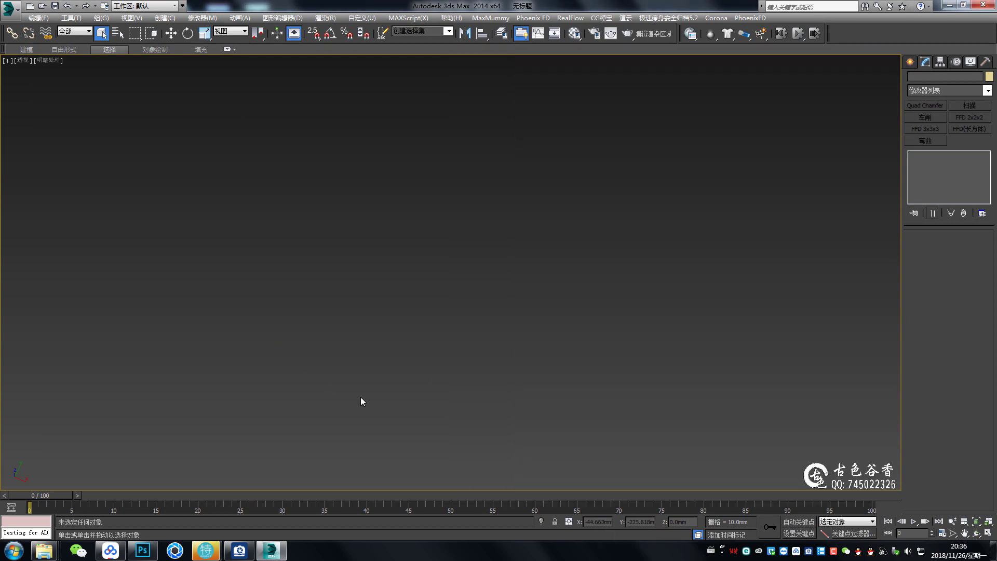
pyautogui.click(910, 62)
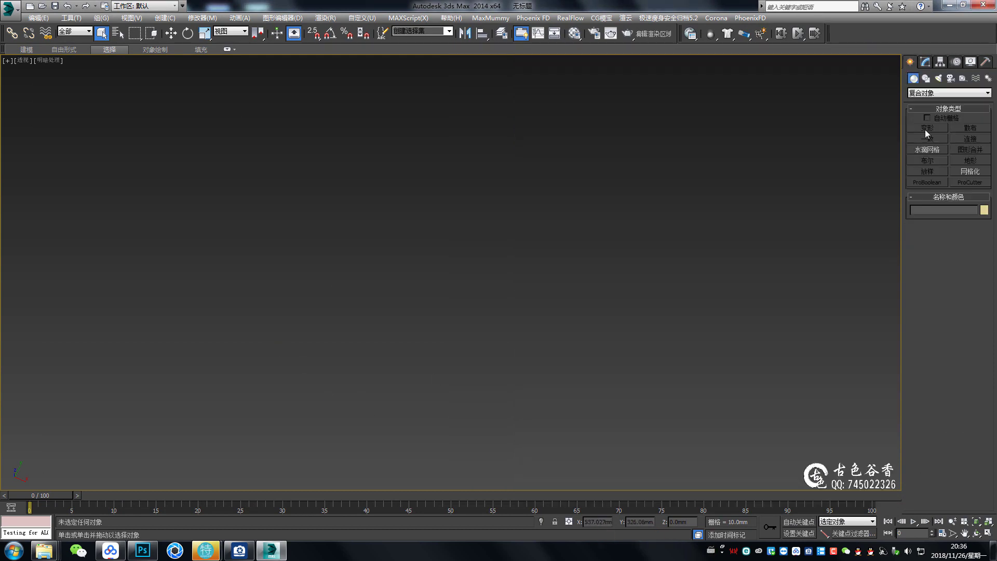
pyautogui.click(934, 95)
pyautogui.click(923, 103)
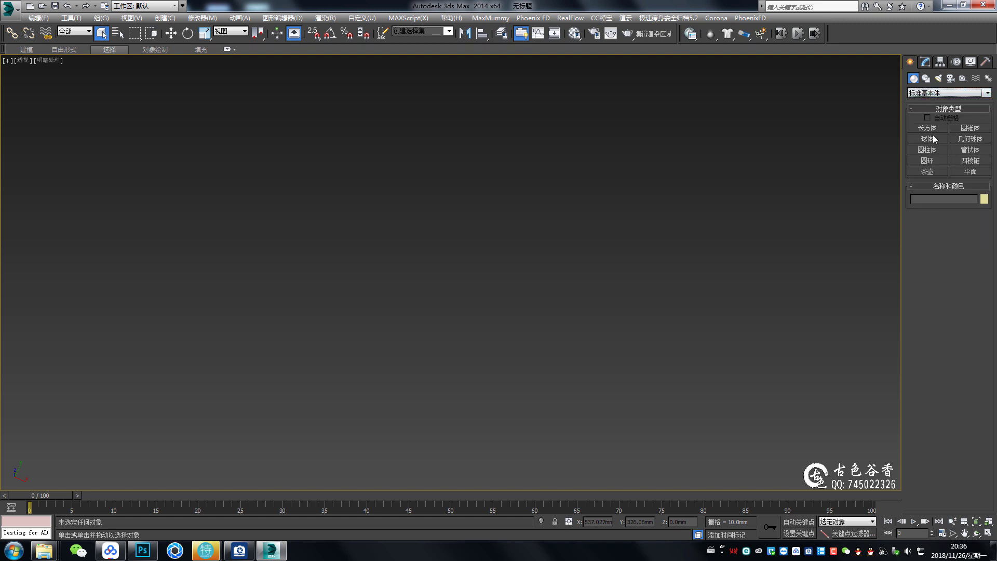
pyautogui.click(927, 128)
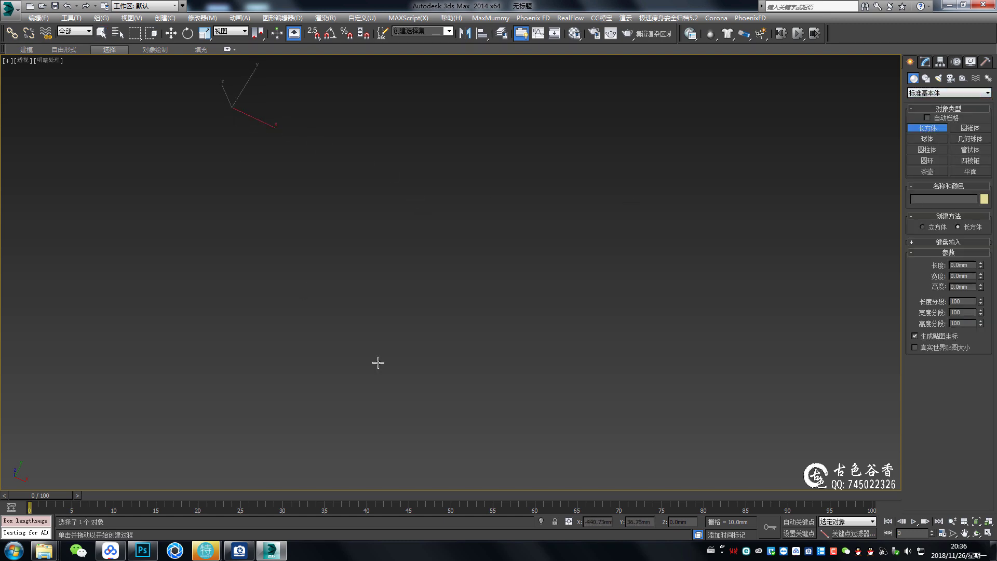
pyautogui.moveTo(228, 93); pyautogui.dragTo(701, 457)
# Set the box length and width to 400 mm in the maximized Top view
pyautogui.hotkey('alt', 'w')
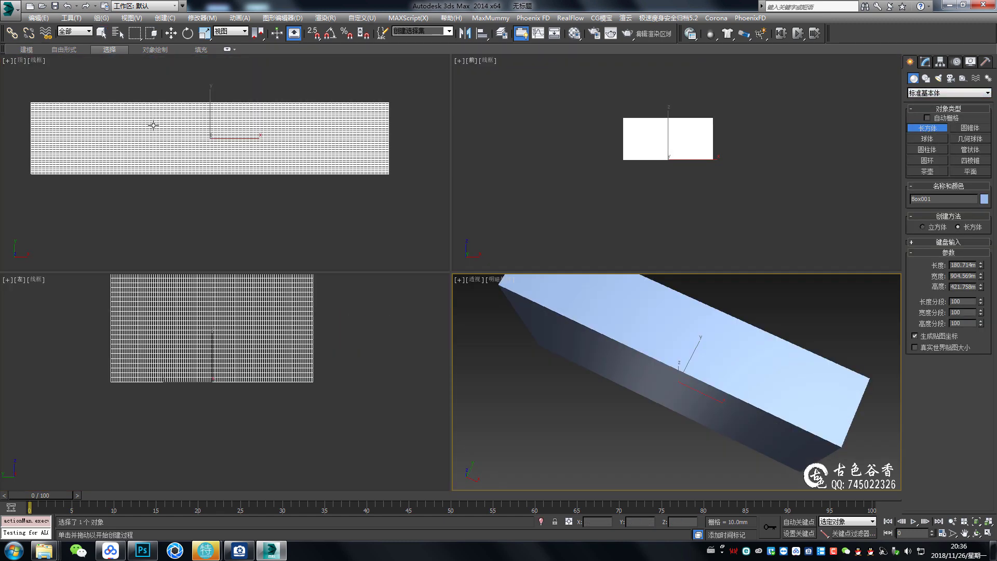
pyautogui.rightClick(151, 124)
pyautogui.hotkey('alt', 'w')
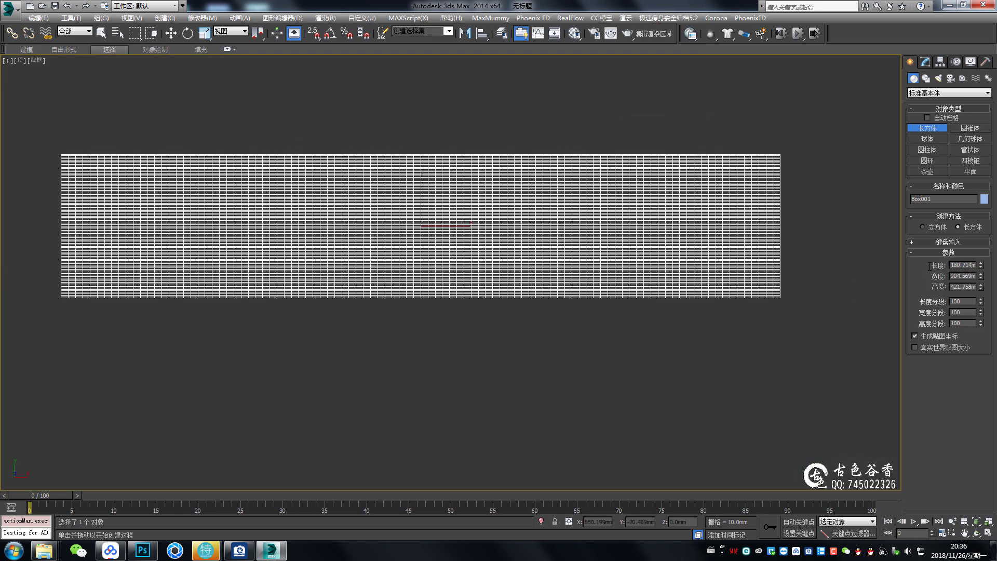
pyautogui.write('40mm')
pyautogui.press('Tab')
pyautogui.write('400')
pyautogui.press('Tab')
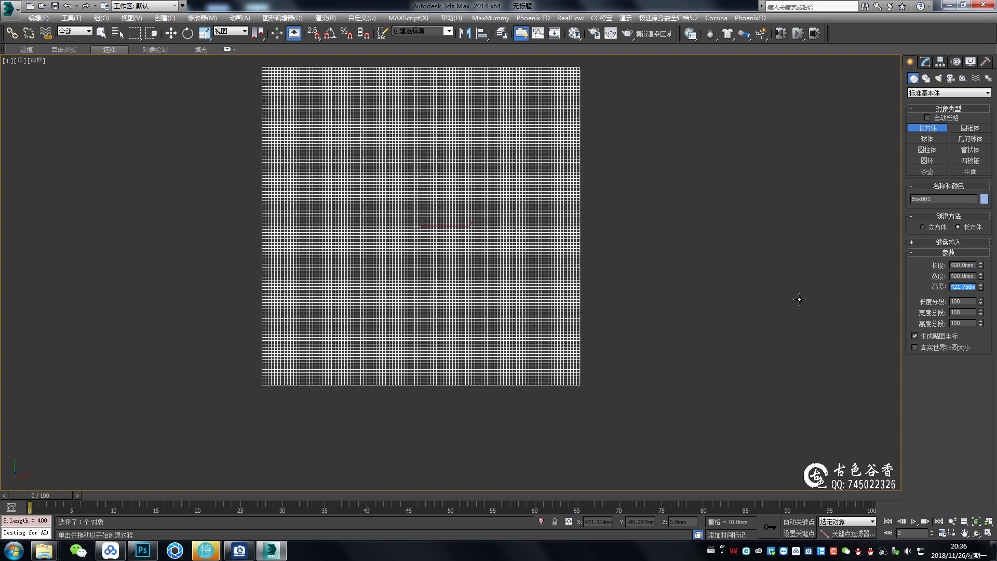
pyautogui.press('Return')
pyautogui.rightClick(653, 233)
# Turn on edged faces and orbit around the 400 mm cube to inspect it
pyautogui.hotkey('alt', 'w')
pyautogui.hotkey('alt', 'w')
pyautogui.moveTo(589, 309)
pyautogui.keyDown('alt'); pyautogui.mouseDown(button='middle')
pyautogui.moveTo(556, 263)
pyautogui.moveTo(534, 312)
pyautogui.mouseUp(button='middle'); pyautogui.keyUp('alt')
pyautogui.press('F4')
pyautogui.keyDown('alt'); pyautogui.moveTo(516, 264); pyautogui.dragTo(474, 266, button='middle'); pyautogui.keyUp('alt')
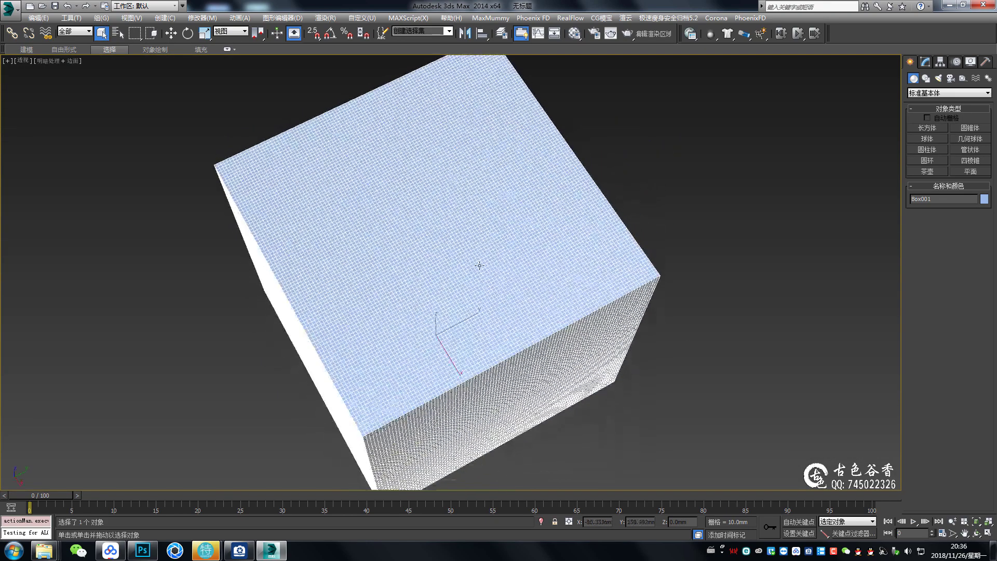
pyautogui.scroll(5, 457, 233)
pyautogui.scroll(3, 467, 260)
pyautogui.scroll(3, 478, 278)
pyautogui.scroll(-4, 479, 277)
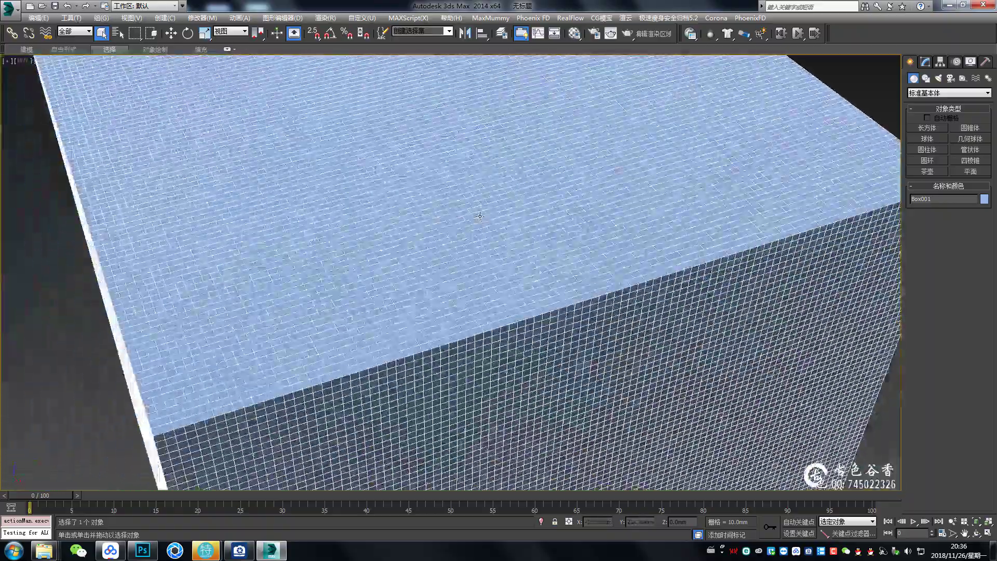
pyautogui.scroll(-4, 472, 265)
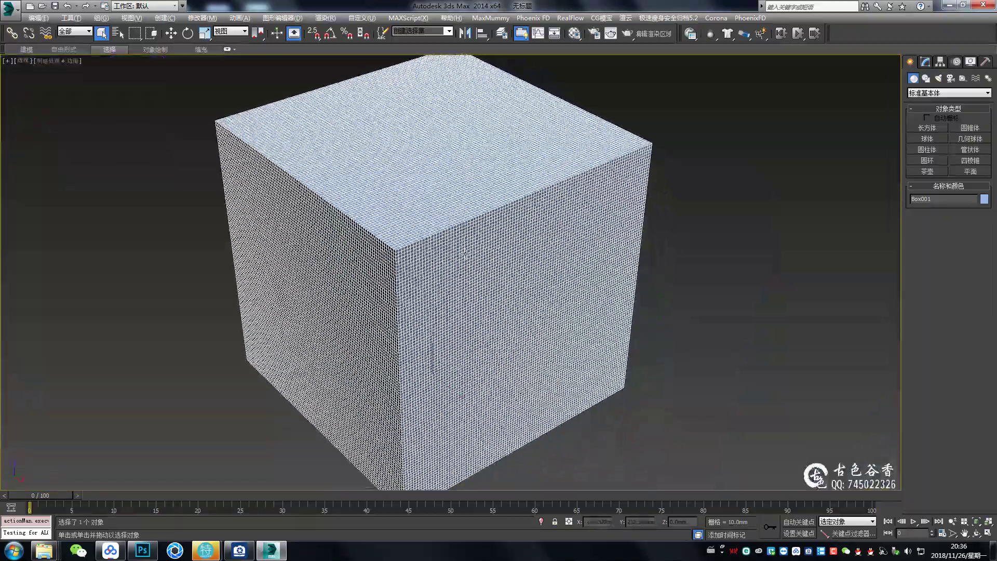
pyautogui.click(925, 61)
pyautogui.moveTo(509, 268)
pyautogui.keyDown('alt'); pyautogui.mouseDown(button='middle')
pyautogui.moveTo(520, 177)
pyautogui.moveTo(277, 489)
pyautogui.mouseUp(button='middle'); pyautogui.keyUp('alt')
pyautogui.moveTo(205, 551)
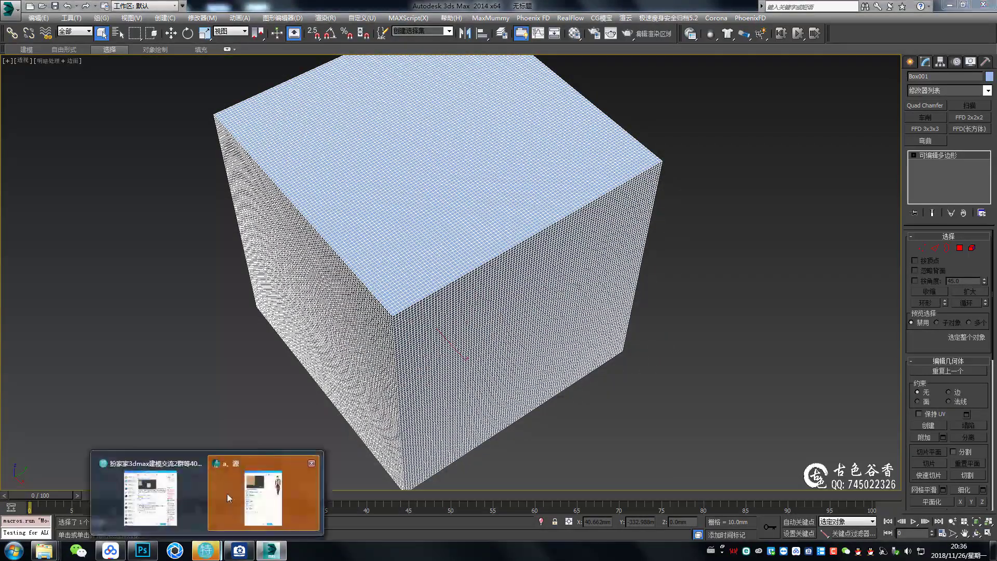
pyautogui.click(237, 487)
pyautogui.scroll(2, 533, 164)
pyautogui.scroll(2, 534, 163)
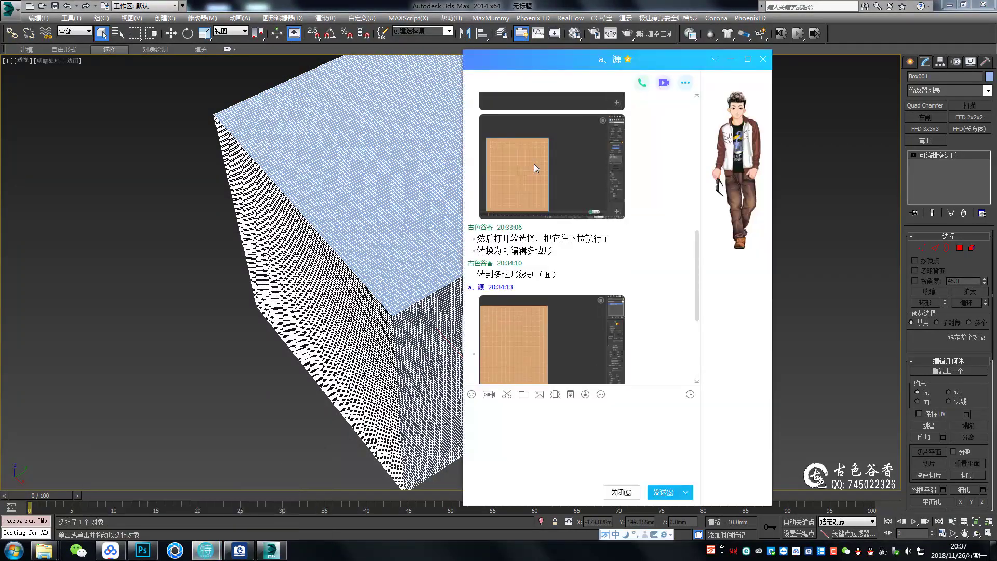
pyautogui.scroll(2, 534, 164)
pyautogui.scroll(2, 534, 163)
pyautogui.scroll(-2, 534, 164)
pyautogui.scroll(-3, 534, 163)
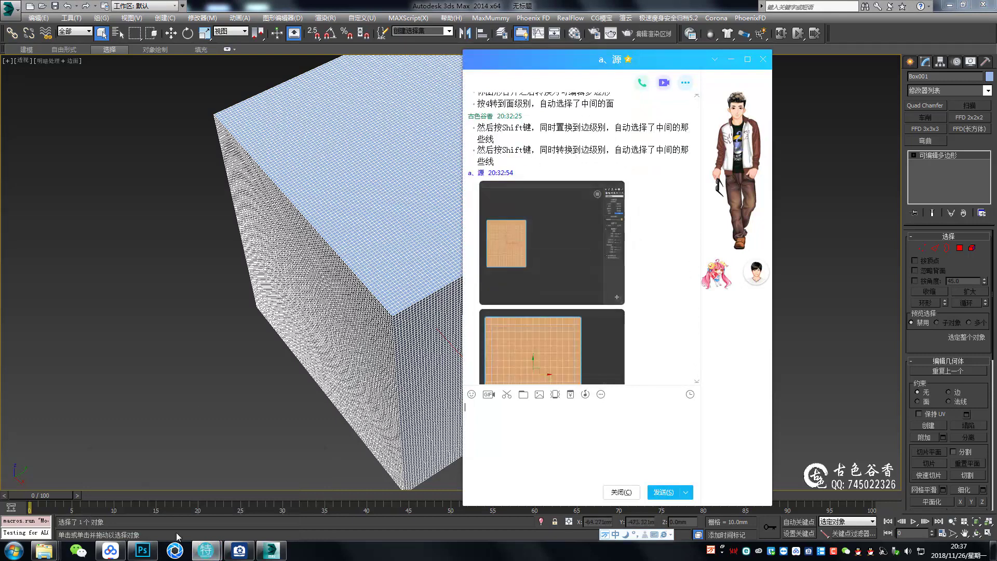
pyautogui.click(214, 553)
pyautogui.moveTo(206, 551)
pyautogui.click(148, 491)
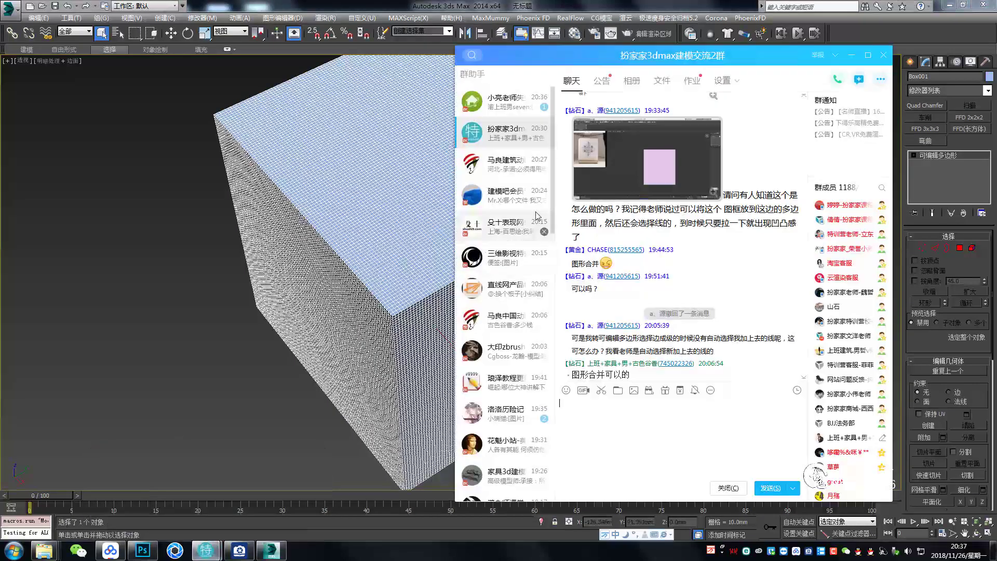
pyautogui.click(616, 270)
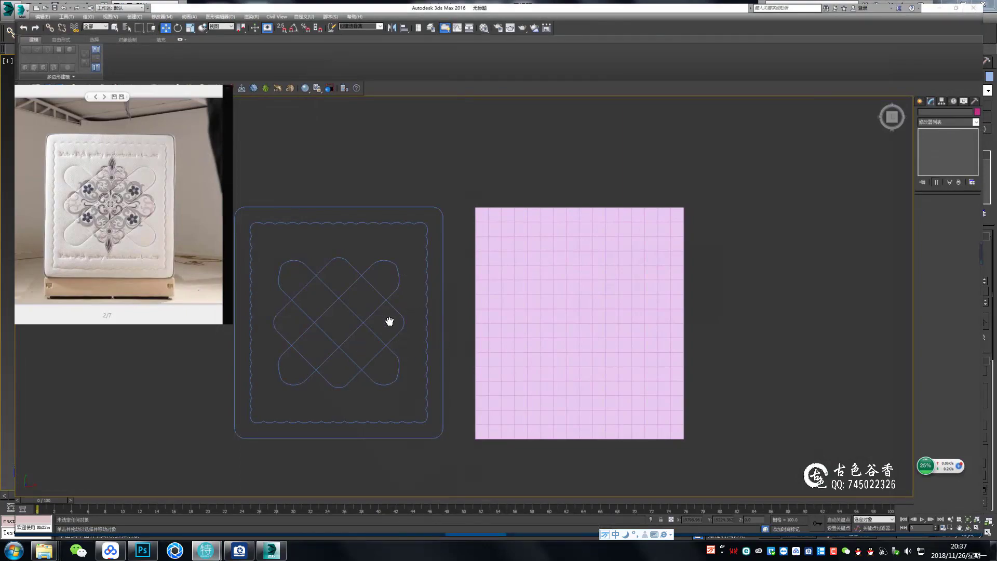
pyautogui.press('Escape')
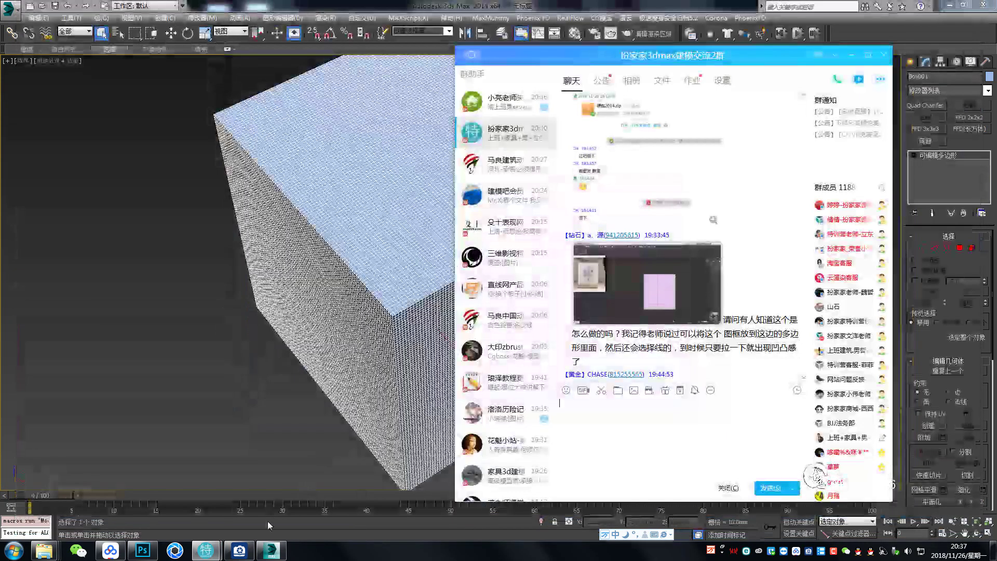
pyautogui.click(271, 550)
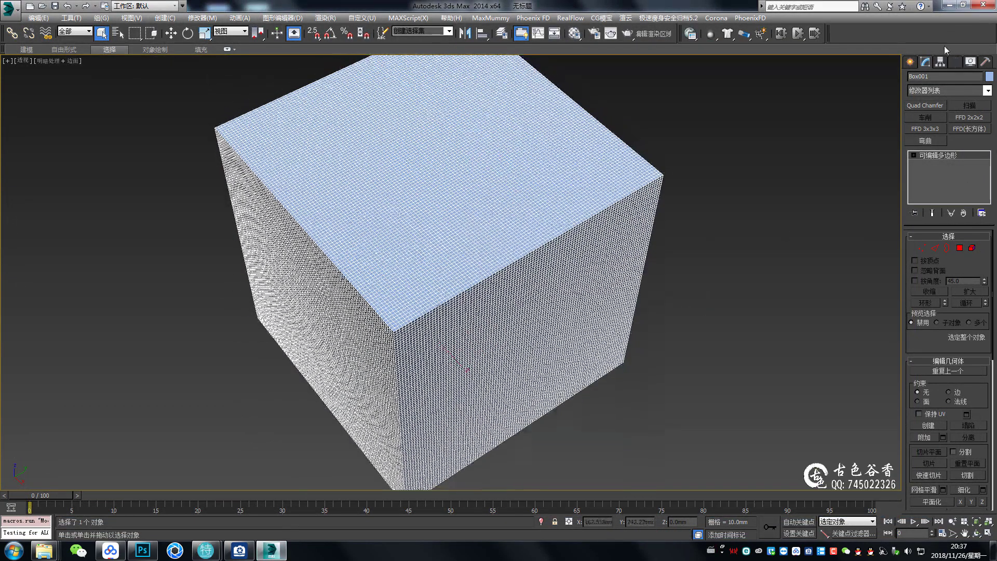
pyautogui.click(910, 62)
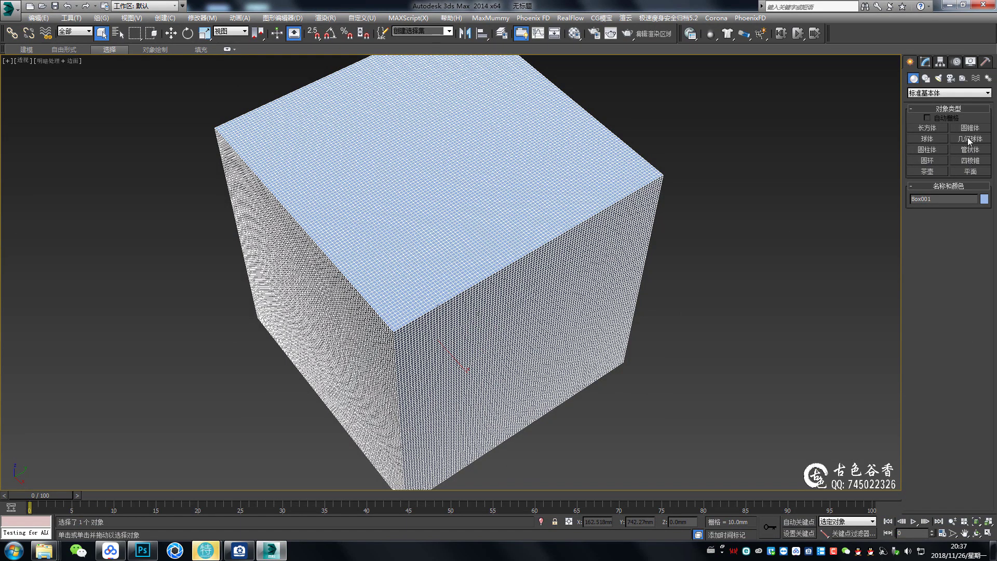
# Draw a six-point star shape over the box in the Top view
pyautogui.click(926, 78)
pyautogui.click(967, 173)
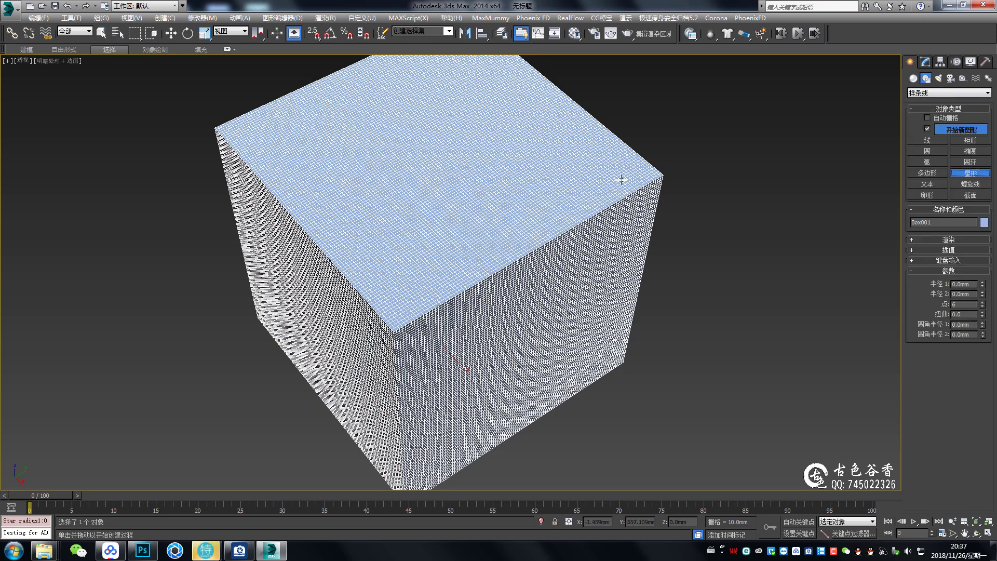
pyautogui.press('t')
pyautogui.moveTo(484, 211); pyautogui.dragTo(356, 146, button='middle')
pyautogui.scroll(-3, 348, 176)
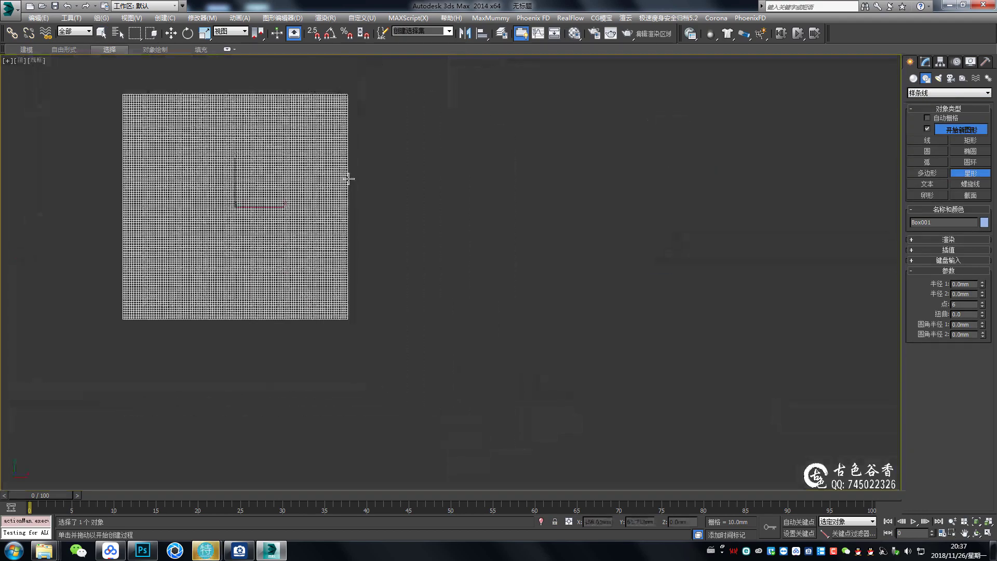
pyautogui.moveTo(288, 180); pyautogui.dragTo(427, 185, button='middle')
pyautogui.moveTo(376, 208); pyautogui.dragTo(442, 263)
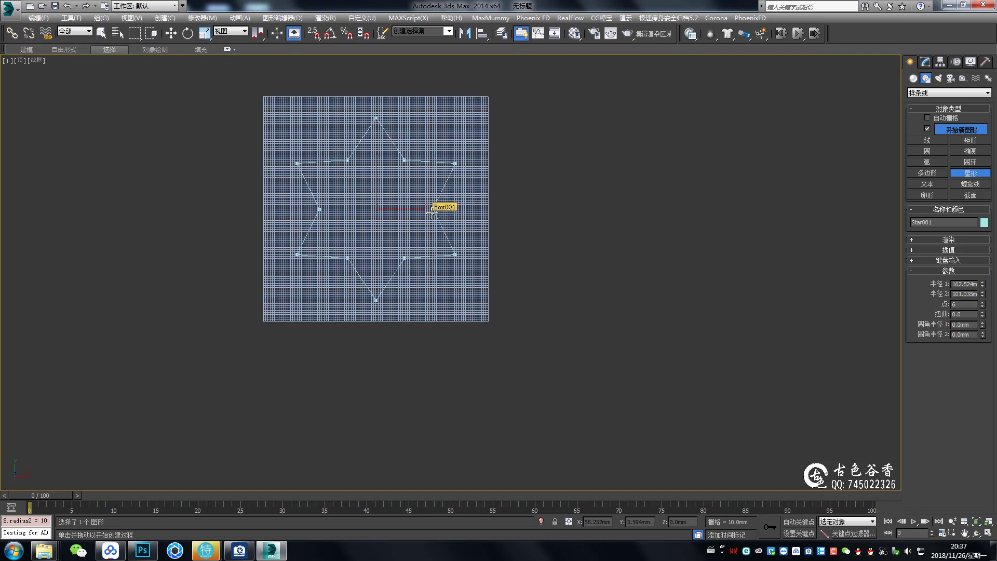
pyautogui.click(481, 213)
# Move the star off to the right of the box
pyautogui.moveTo(466, 213); pyautogui.dragTo(392, 218, button='middle')
pyautogui.press('w')
pyautogui.moveTo(353, 217); pyautogui.dragTo(696, 223)
pyautogui.moveTo(697, 223); pyautogui.dragTo(634, 230, button='middle')
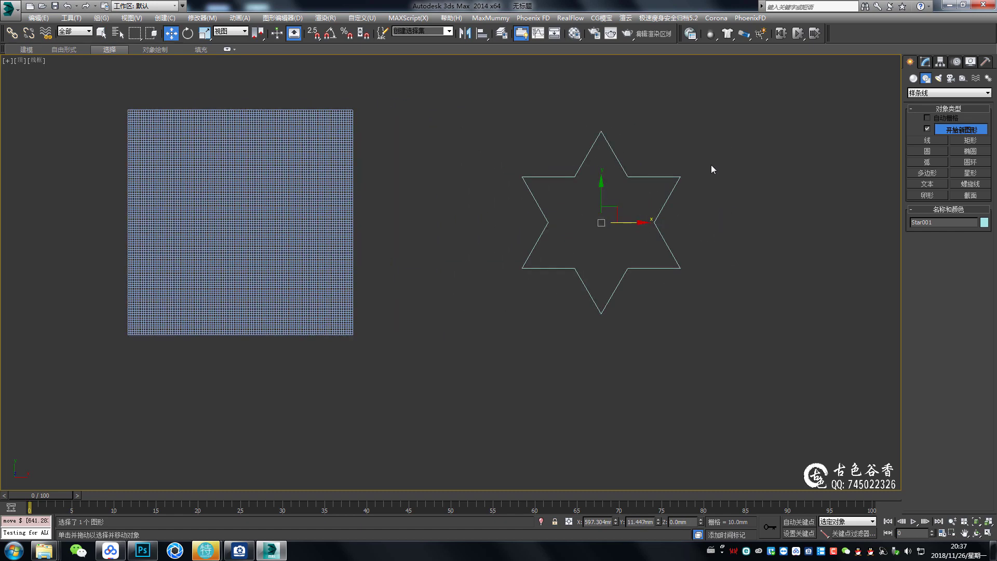
# Try and undo an editable spline conversion, then set the star's fillet radii to 20 and 50 mm
pyautogui.hotkey('ctrl', 'shift', 'c')
pyautogui.press('1')
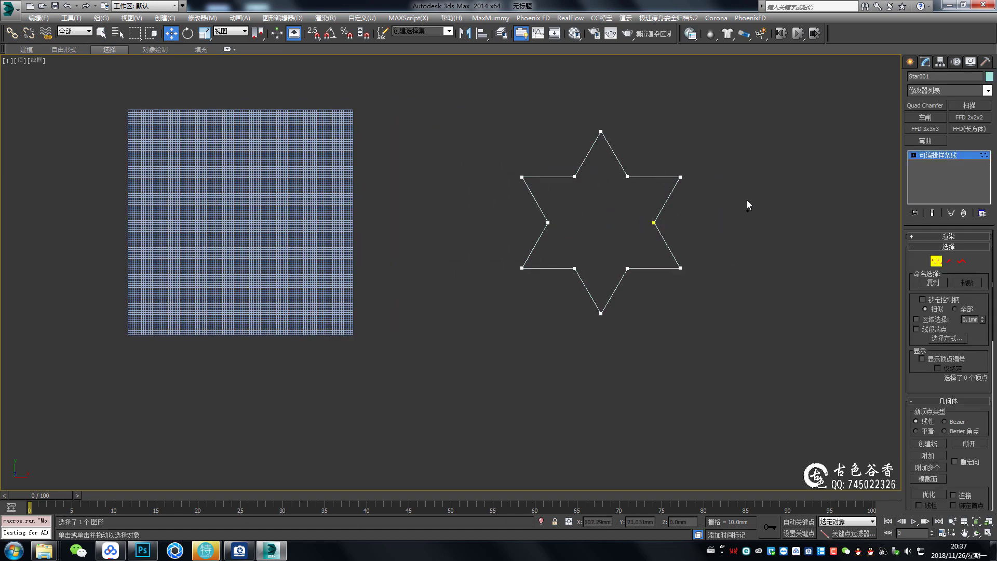
pyautogui.hotkey('ctrl', 'z')
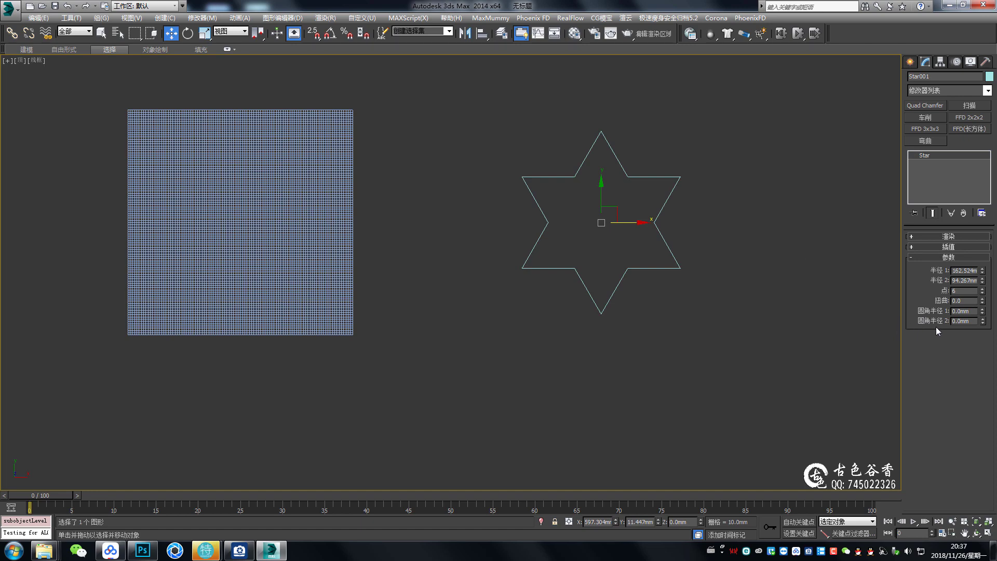
pyautogui.scroll(2, 669, 229)
pyautogui.write('1')
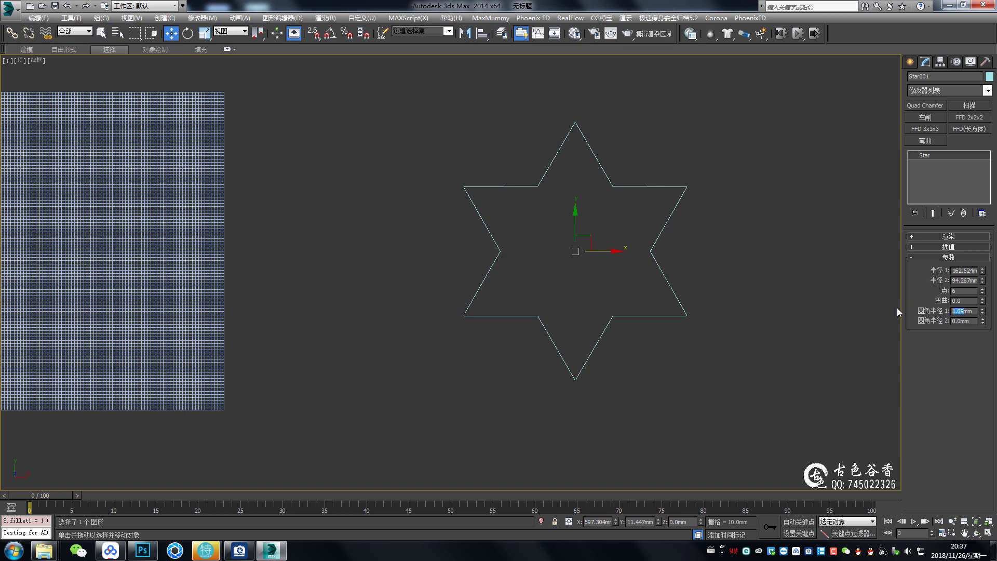
pyautogui.write('20')
pyautogui.click(961, 321)
pyautogui.doubleClick(964, 311)
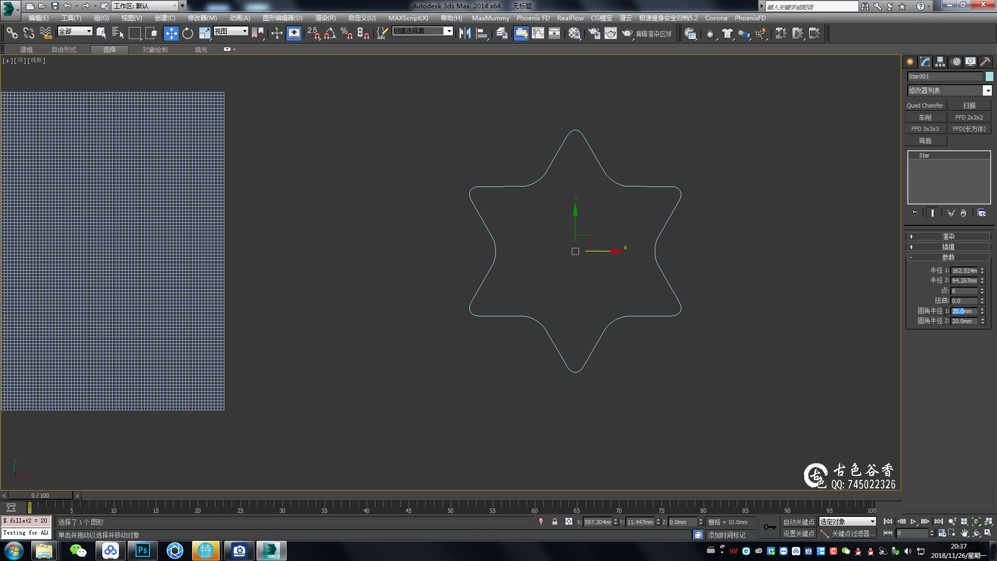
pyautogui.press('Tab')
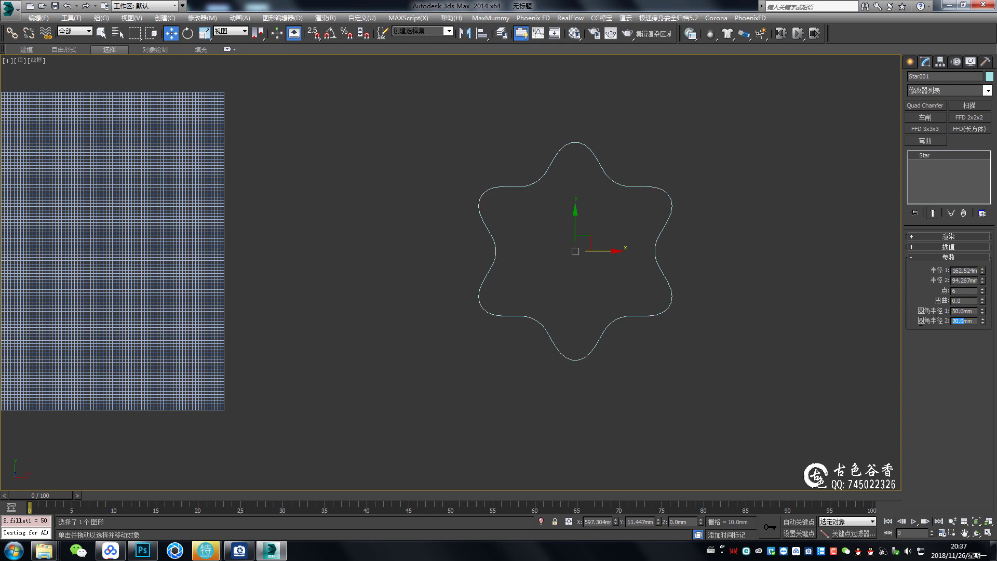
pyautogui.write('50')
pyautogui.press('Return')
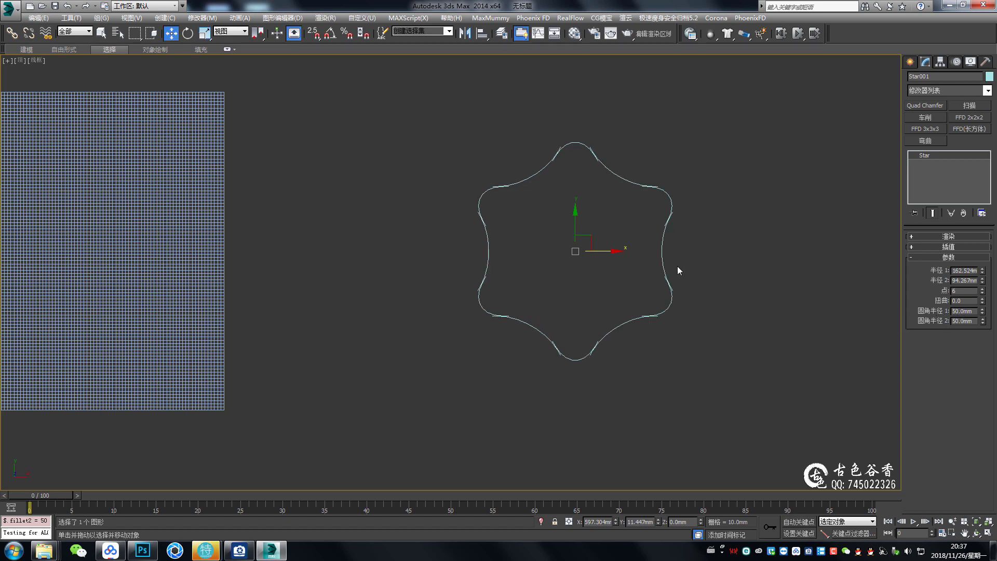
# Set both fillet radii to 30 mm and zoom out to see the whole star
pyautogui.scroll(4, 586, 205)
pyautogui.scroll(-2, 664, 216)
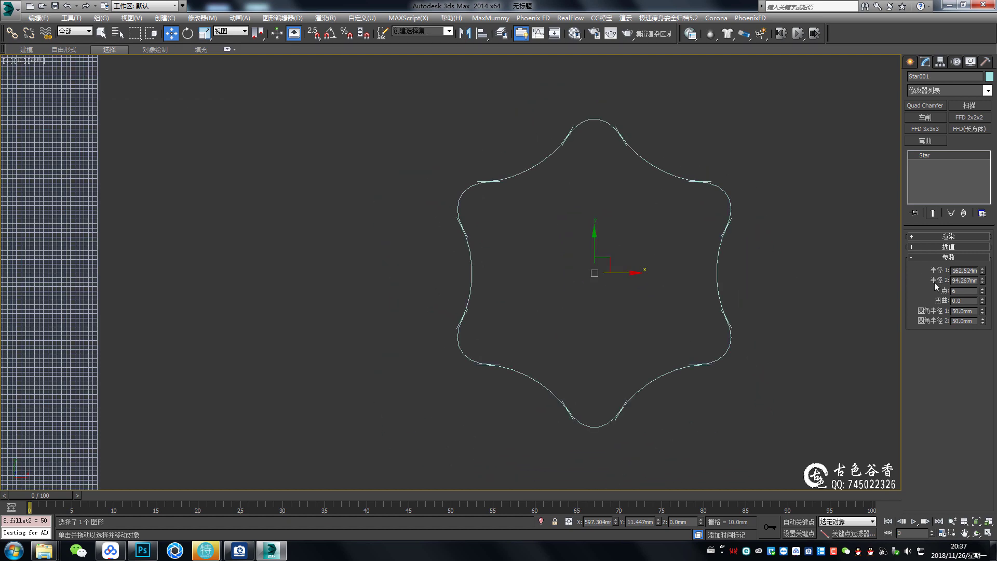
pyautogui.scroll(3, 711, 230)
pyautogui.scroll(4, 677, 167)
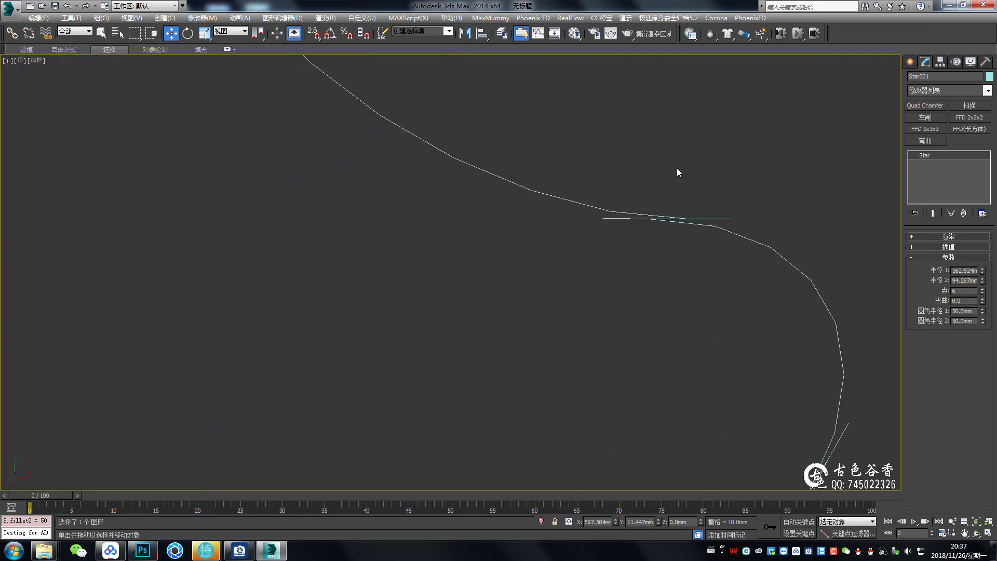
pyautogui.scroll(3, 660, 216)
pyautogui.hotkey('shift', 'z')
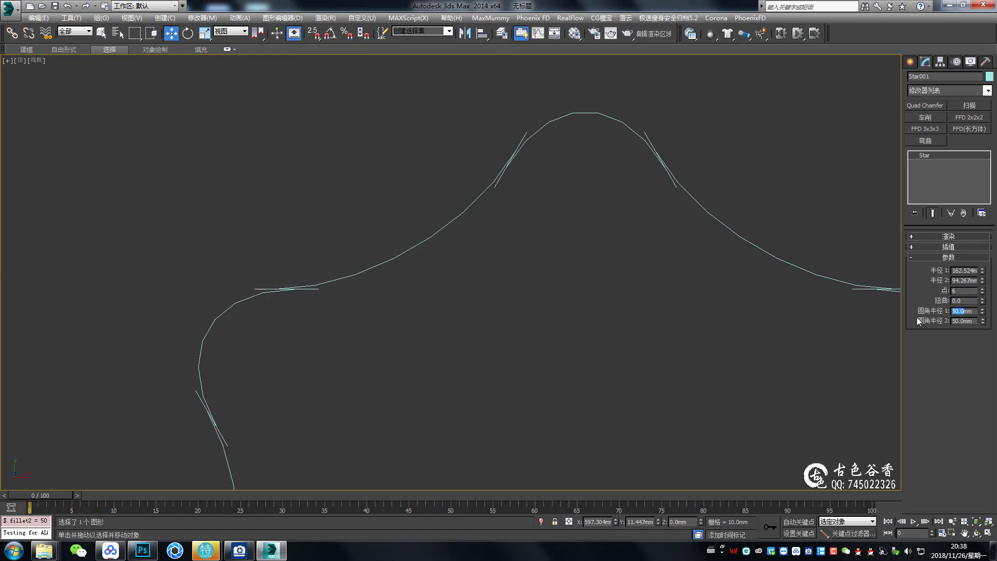
pyautogui.write('30')
pyautogui.press('Return')
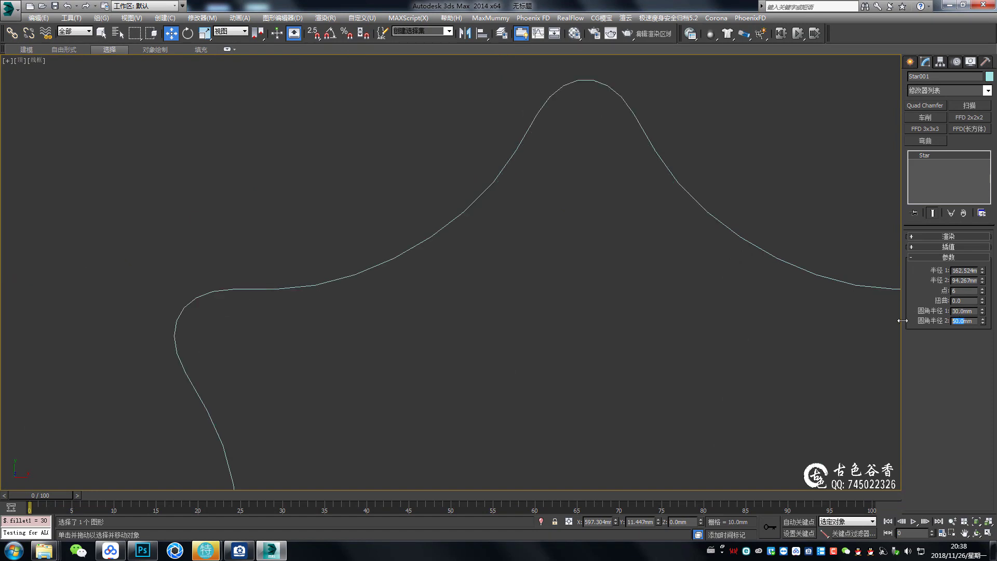
pyautogui.write('30')
pyautogui.press('Return')
pyautogui.scroll(-5, 744, 276)
pyautogui.moveTo(643, 288); pyautogui.dragTo(634, 225, button='middle')
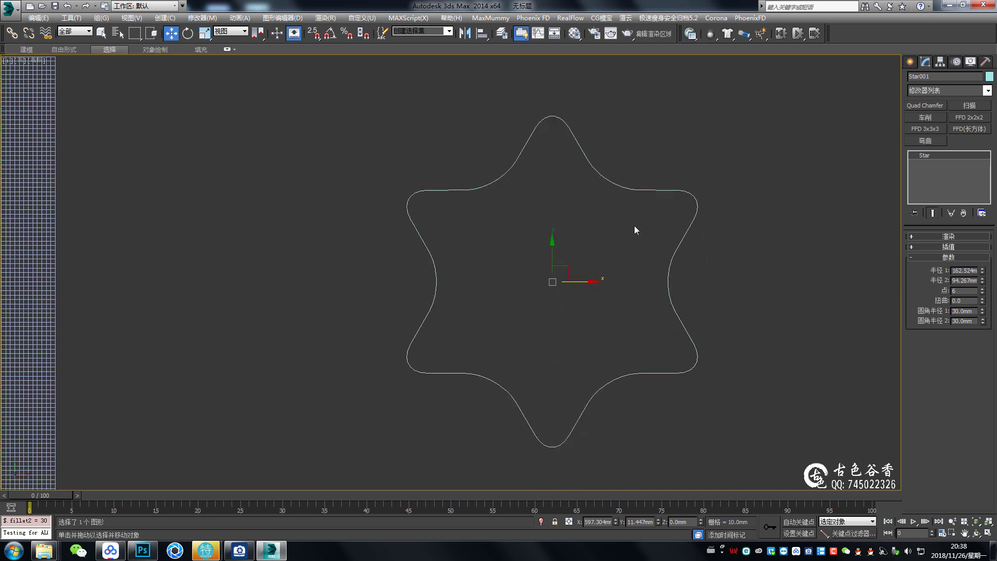
pyautogui.scroll(-3, 634, 225)
pyautogui.scroll(2, 611, 257)
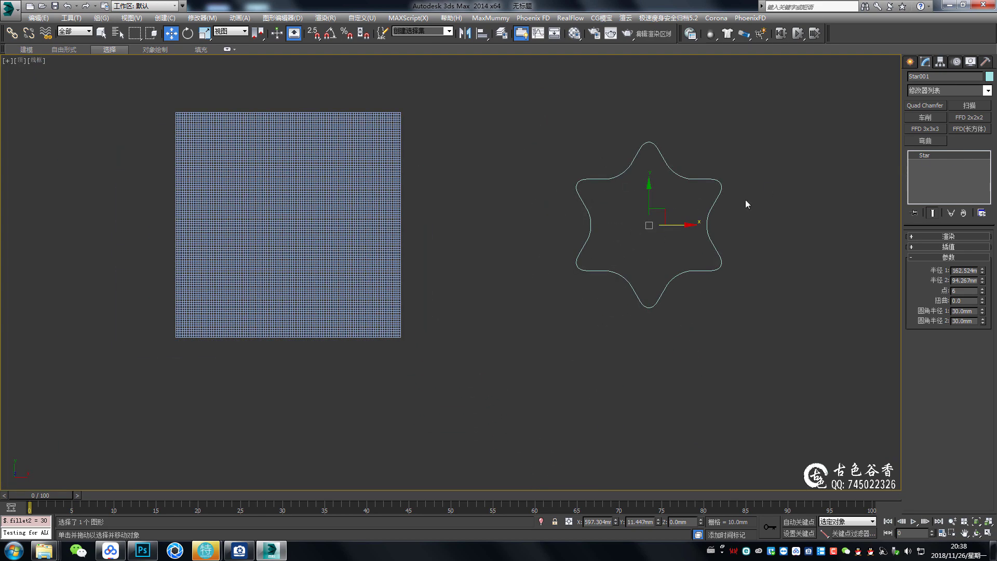
# Convert the star to an editable spline and raise it above the box in Front view
pyautogui.scroll(-2, 612, 230)
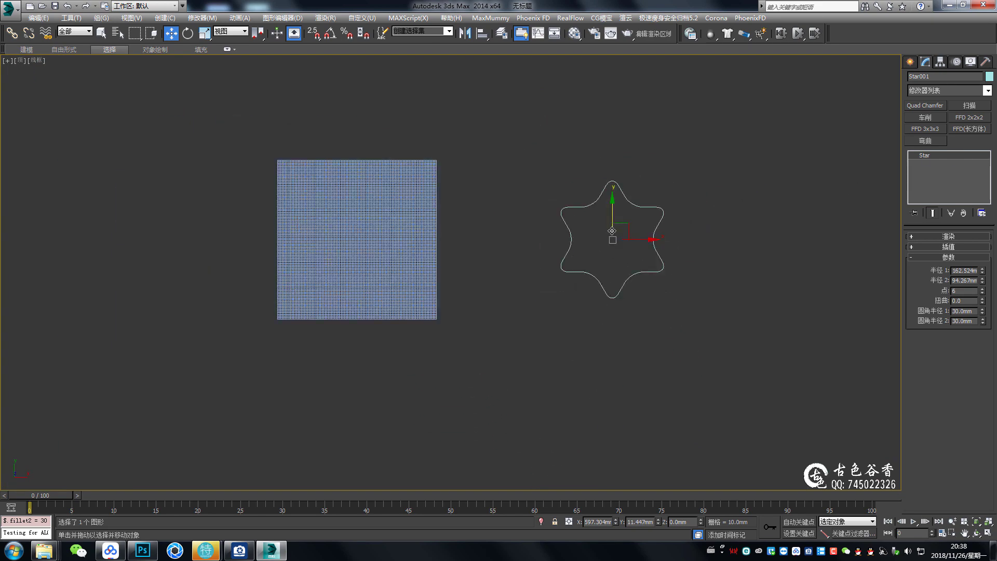
pyautogui.hotkey('alt', 's')
pyautogui.moveTo(620, 232); pyautogui.dragTo(659, 226, button='middle')
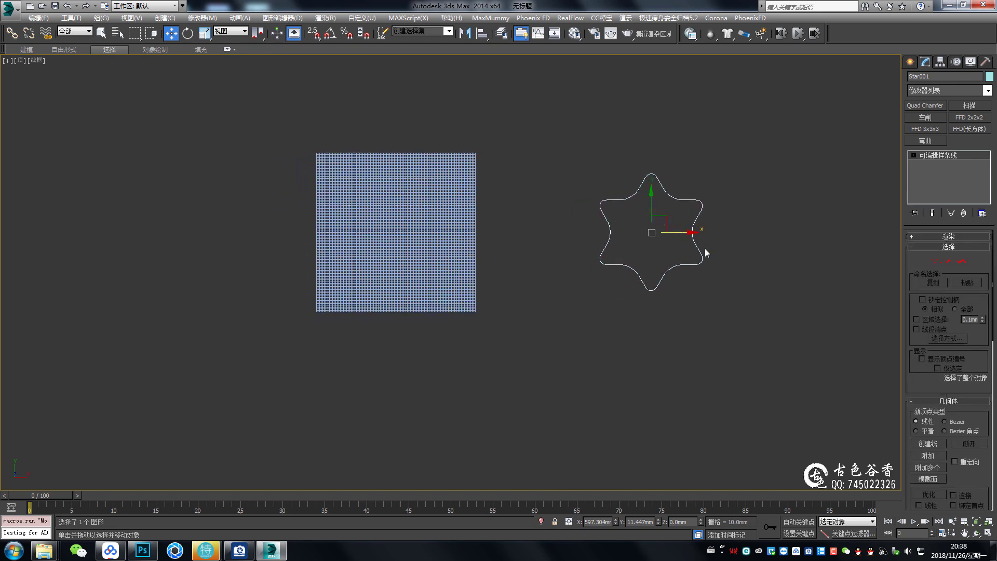
pyautogui.press('f')
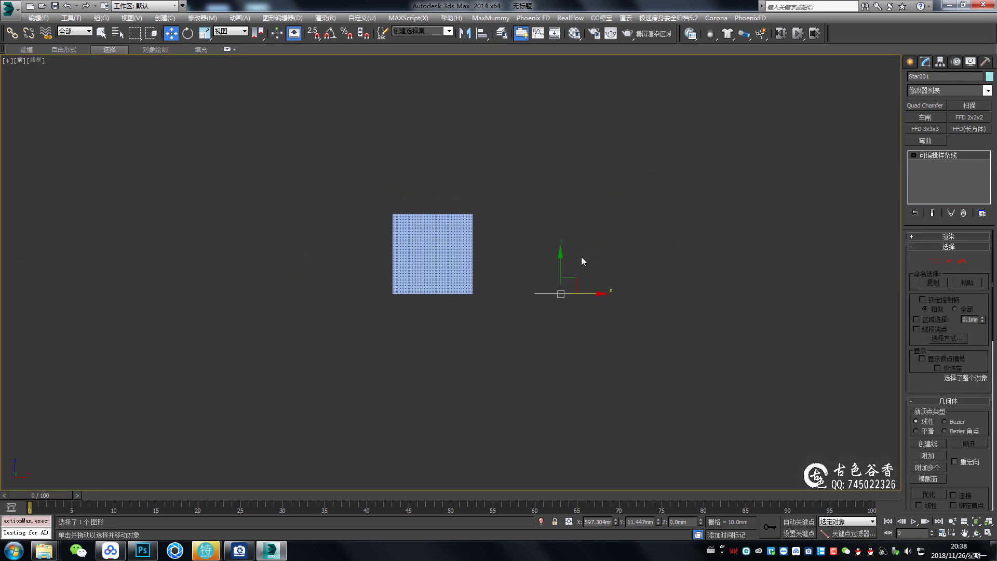
pyautogui.moveTo(561, 261); pyautogui.dragTo(556, 138)
# Align the star to Box001, centring it on X and Y
pyautogui.hotkey('alt', 'w')
pyautogui.hotkey('alt', 'w')
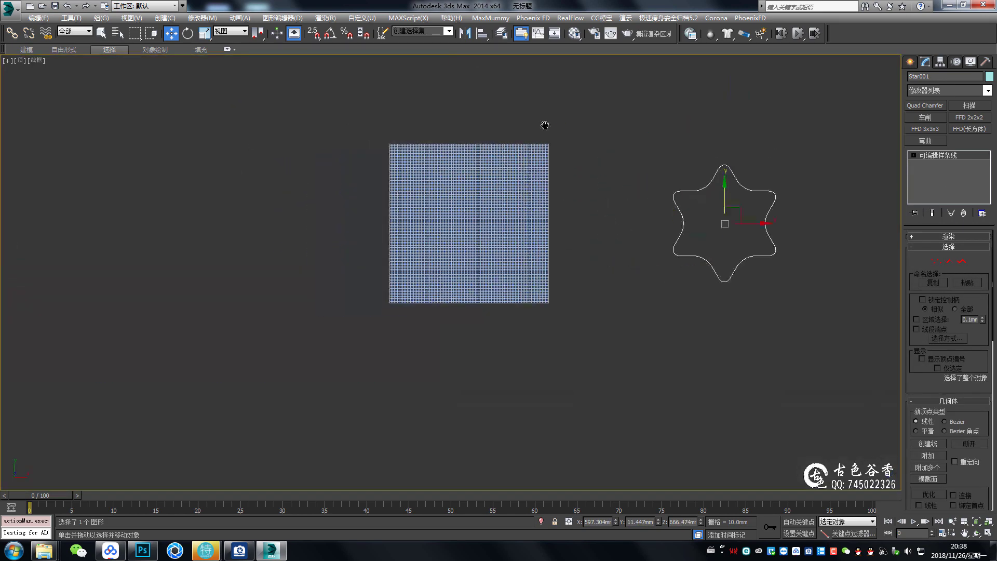
pyautogui.scroll(3, 799, 191)
pyautogui.moveTo(799, 191); pyautogui.dragTo(568, 185)
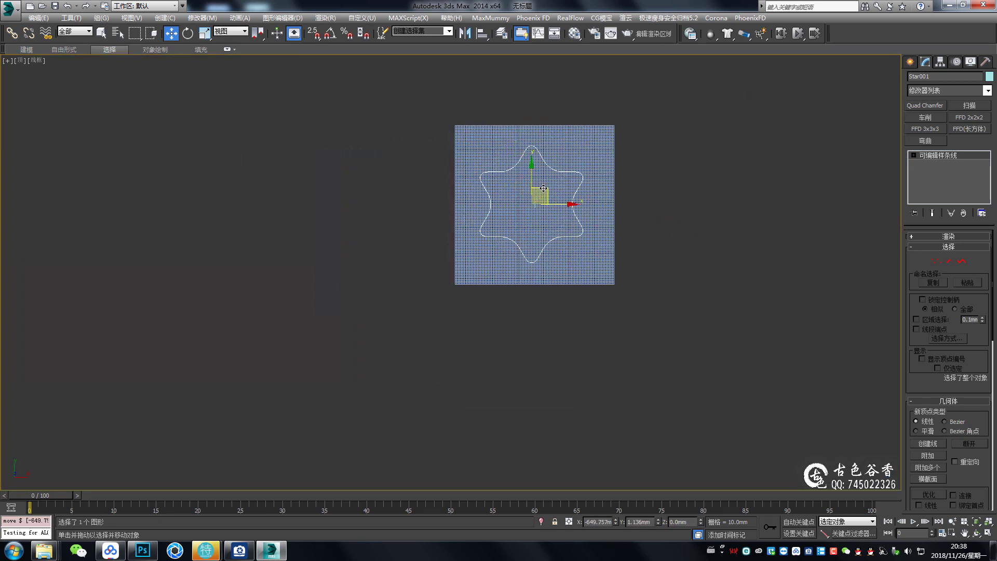
pyautogui.hotkey('alt', 'a')
pyautogui.click(545, 197)
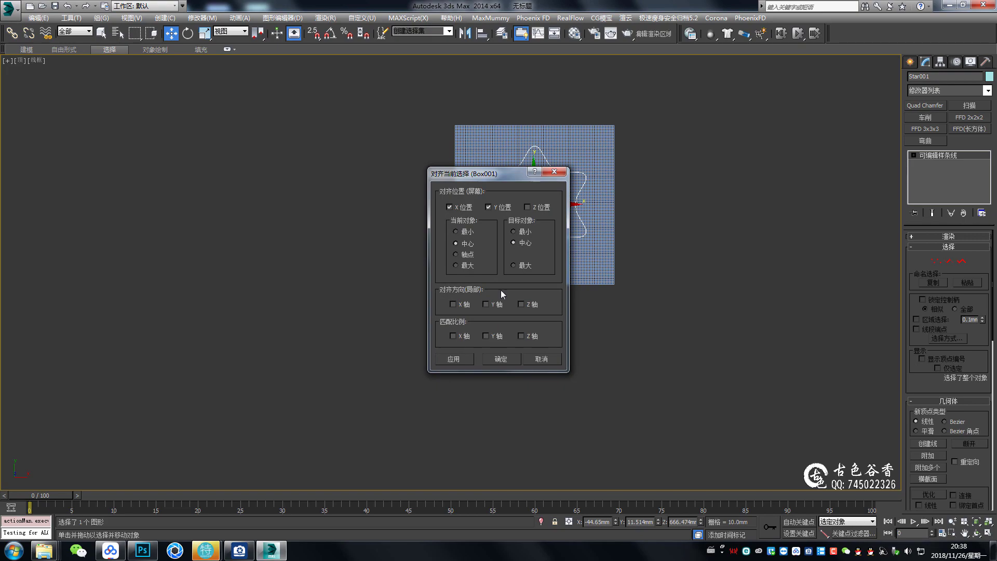
pyautogui.click(501, 358)
pyautogui.hotkey('alt', 'w')
pyautogui.hotkey('alt', 'w')
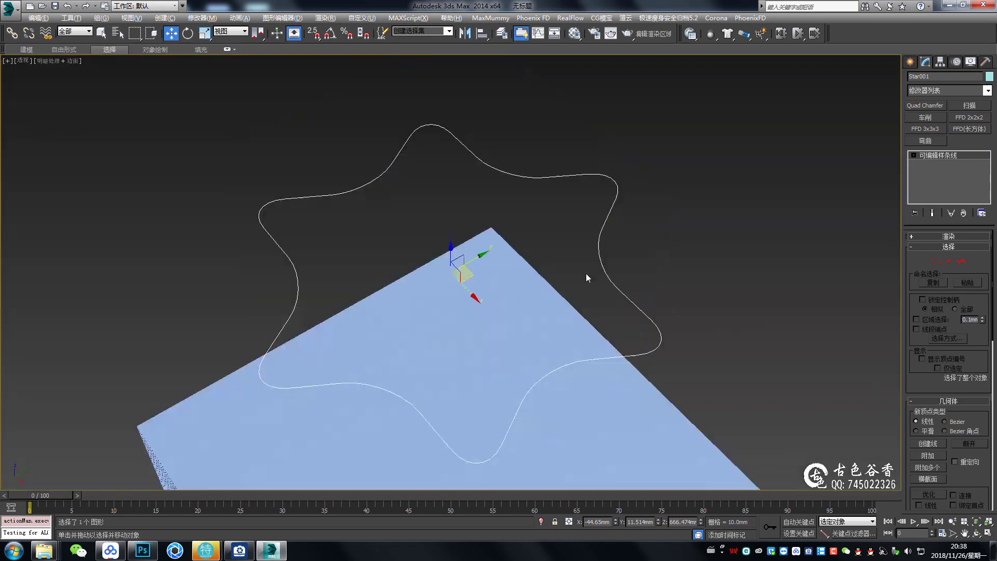
# Select the cube and start a ShapeMerge compound object on it
pyautogui.moveTo(587, 275)
pyautogui.keyDown('alt'); pyautogui.mouseDown(button='middle')
pyautogui.moveTo(521, 252)
pyautogui.moveTo(525, 202)
pyautogui.mouseUp(button='middle'); pyautogui.keyUp('alt')
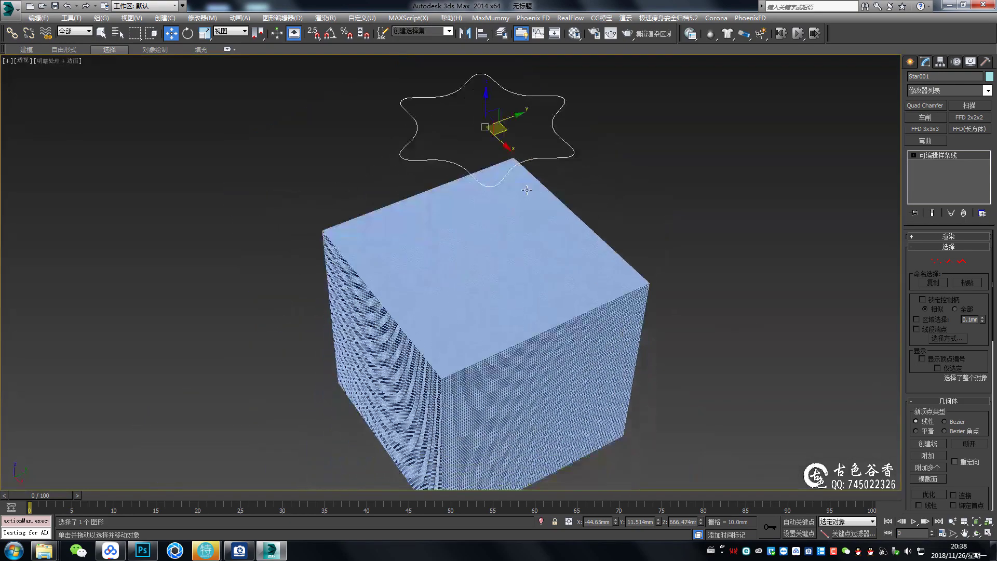
pyautogui.press('q')
pyautogui.click(513, 261)
pyautogui.scroll(-1, 513, 261)
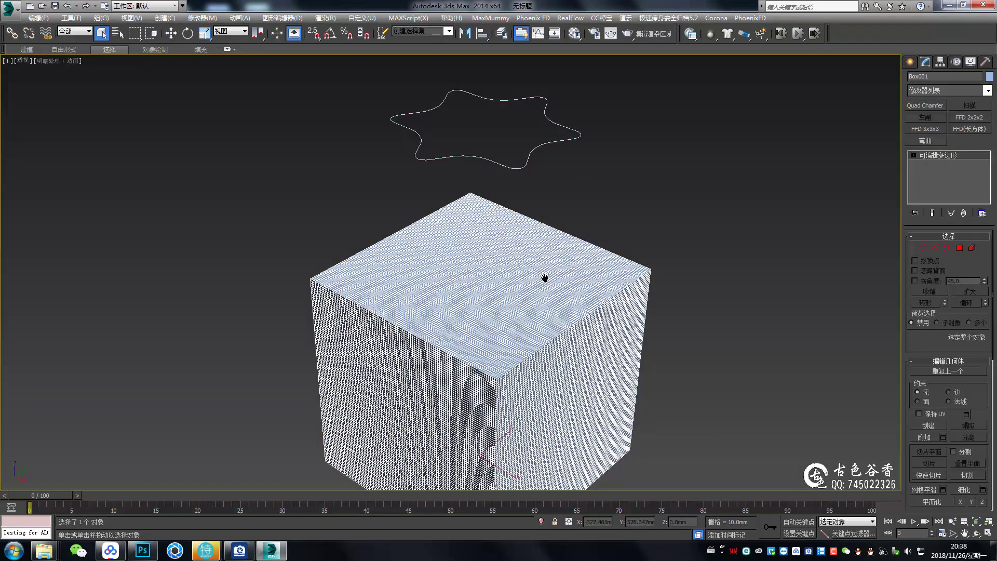
pyautogui.scroll(-2, 523, 237)
pyautogui.click(909, 62)
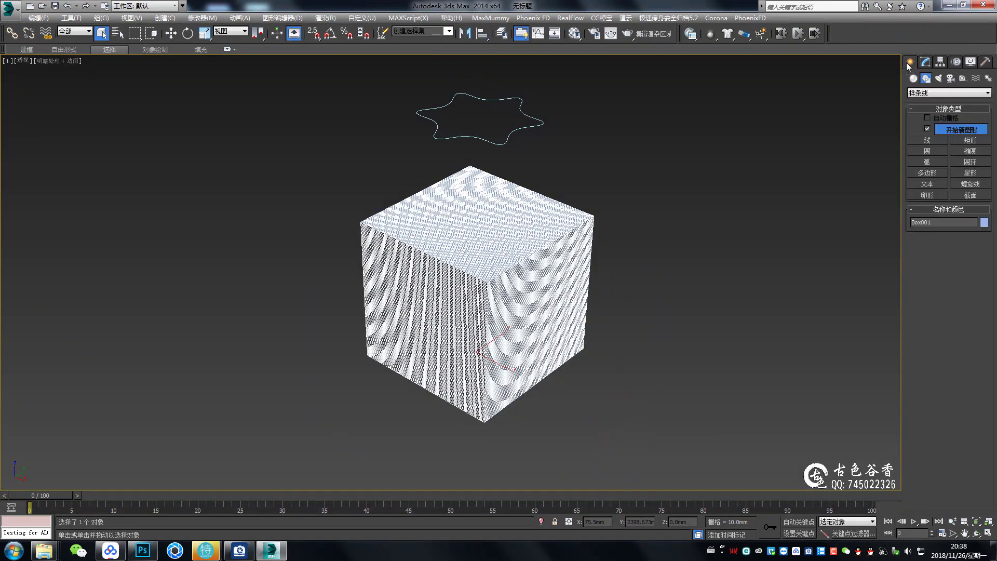
pyautogui.click(913, 78)
pyautogui.click(929, 92)
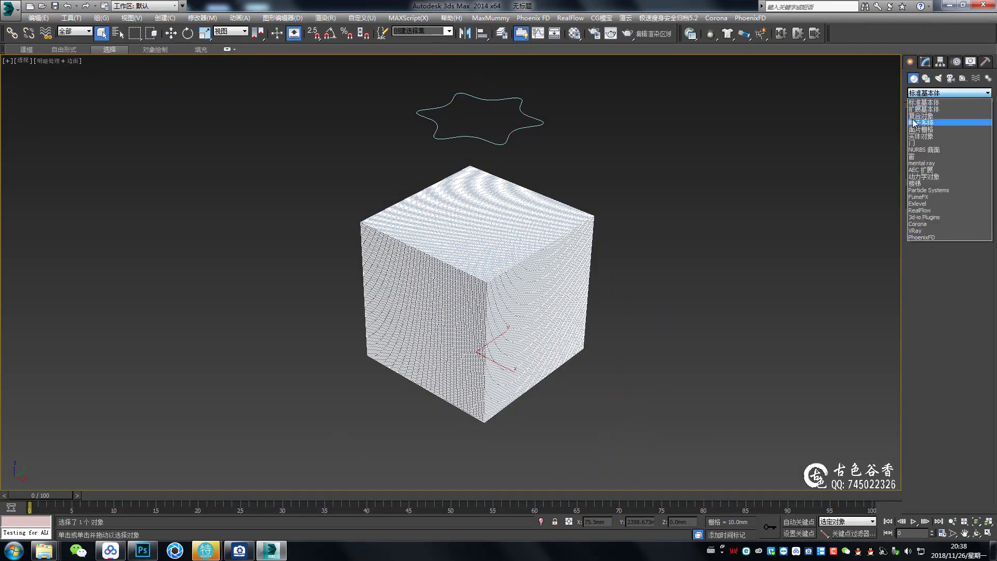
pyautogui.click(921, 116)
pyautogui.click(973, 152)
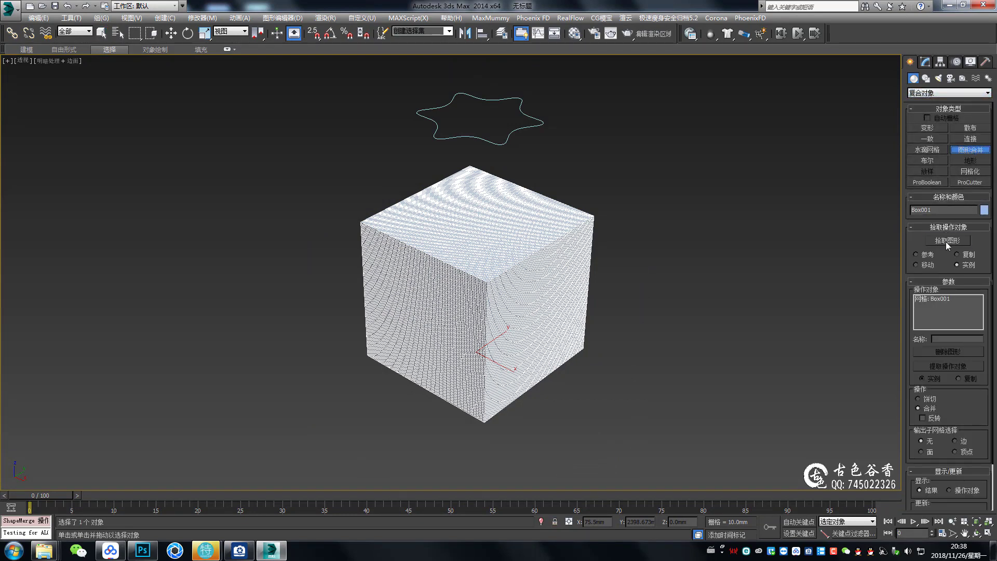
# Pick Star001 as the shape to merge onto the cube
pyautogui.click(945, 242)
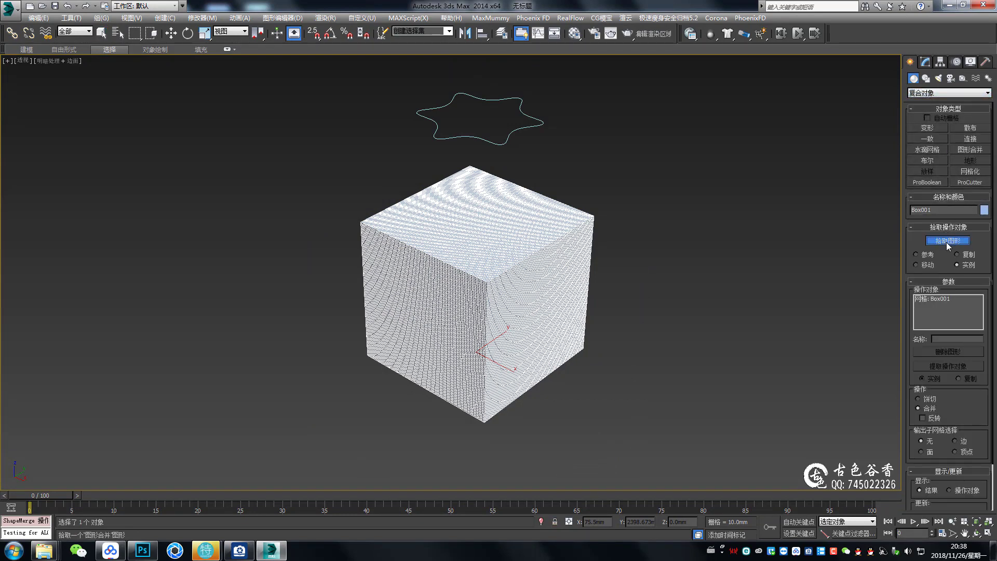
pyautogui.click(533, 126)
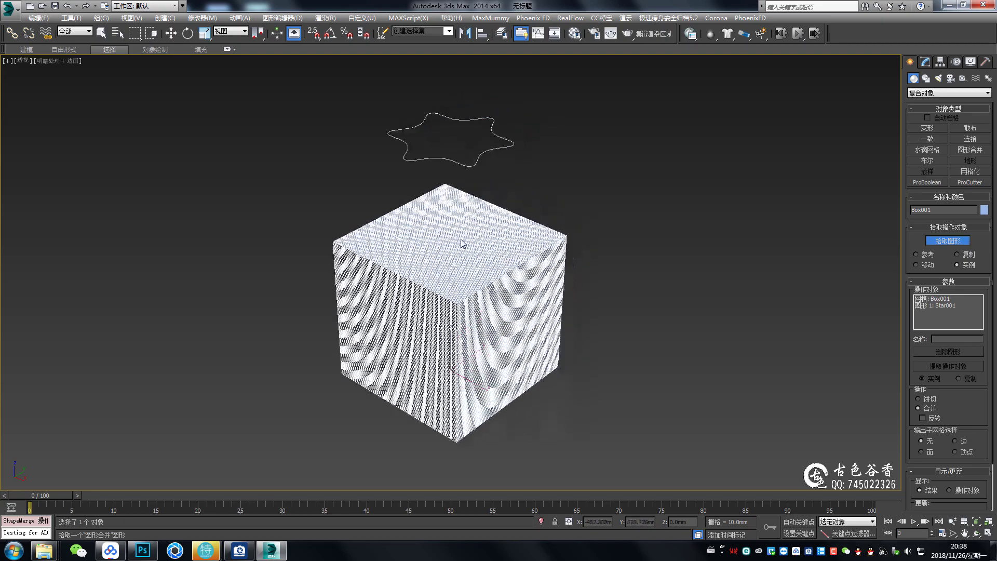
pyautogui.scroll(5, 496, 225)
pyautogui.moveTo(496, 226)
pyautogui.keyDown('alt'); pyautogui.mouseDown(button='middle')
pyautogui.moveTo(475, 267)
pyautogui.moveTo(649, 180)
pyautogui.mouseUp(button='middle'); pyautogui.keyUp('alt')
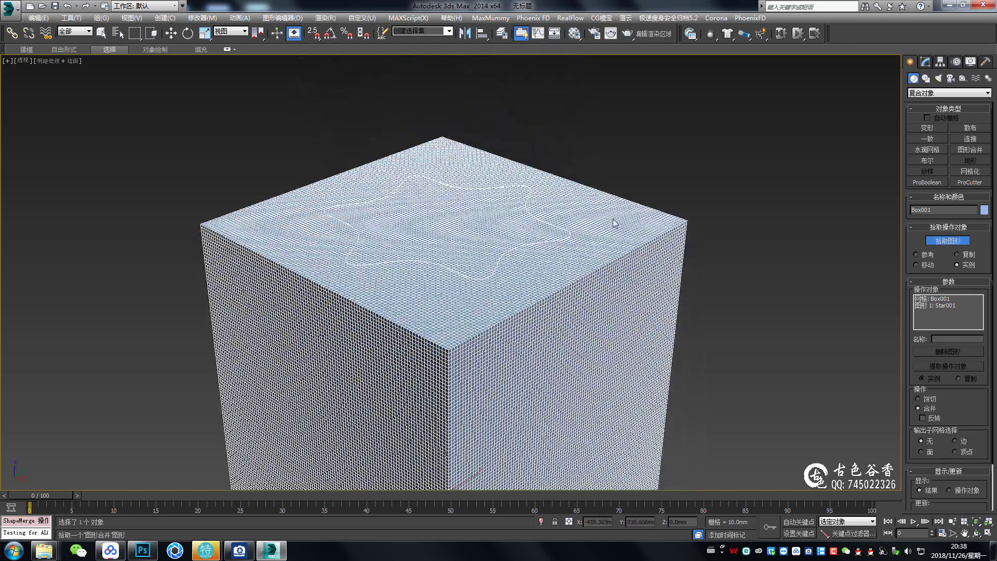
pyautogui.rightClick(649, 179)
pyautogui.scroll(-5, 534, 167)
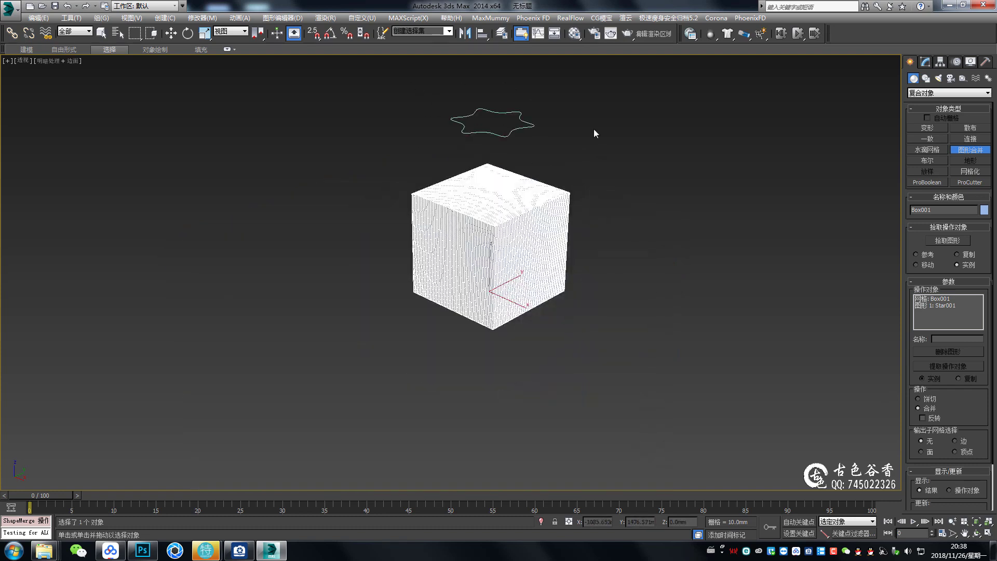
# Move the star shape aside and reselect the cube
pyautogui.click(525, 119)
pyautogui.press('w')
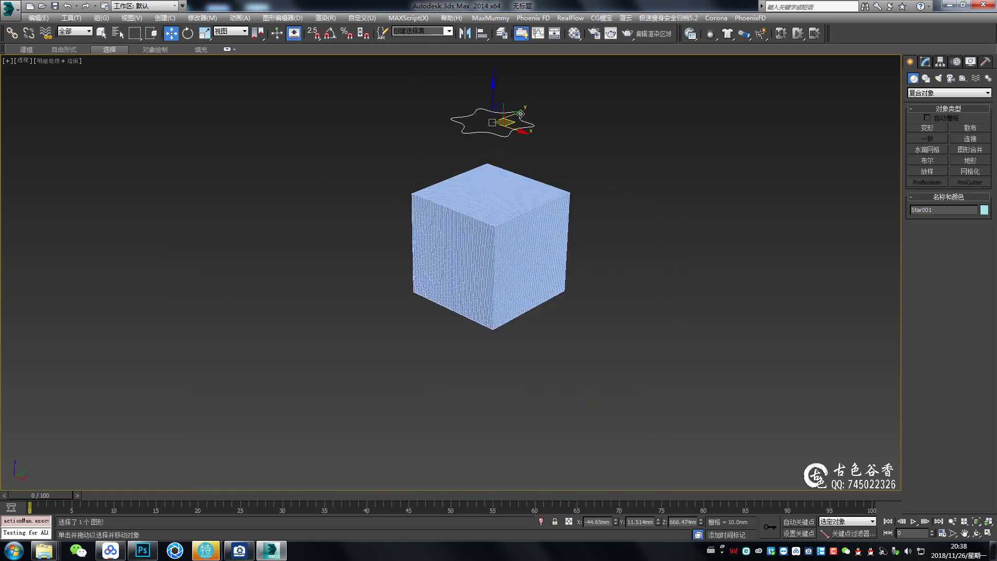
pyautogui.moveTo(520, 113); pyautogui.dragTo(734, 116)
pyautogui.moveTo(734, 116)
pyautogui.keyDown('alt'); pyautogui.mouseDown(button='middle')
pyautogui.moveTo(630, 151)
pyautogui.moveTo(439, 179)
pyautogui.moveTo(497, 196)
pyautogui.moveTo(461, 209)
pyautogui.mouseUp(button='middle'); pyautogui.keyUp('alt')
pyautogui.scroll(5, 440, 179)
pyautogui.press('q')
pyautogui.click(439, 179)
pyautogui.scroll(3, 461, 169)
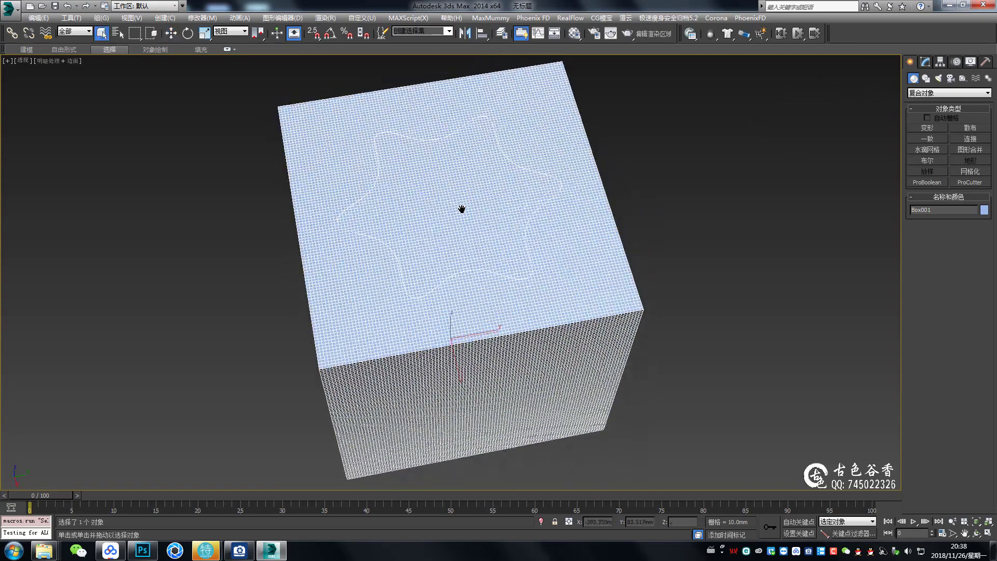
# Inspect the star imprint on the cube top from the Top and Perspective views
pyautogui.hotkey('alt', 'w')
pyautogui.hotkey('alt', 'w')
pyautogui.scroll(4, 408, 200)
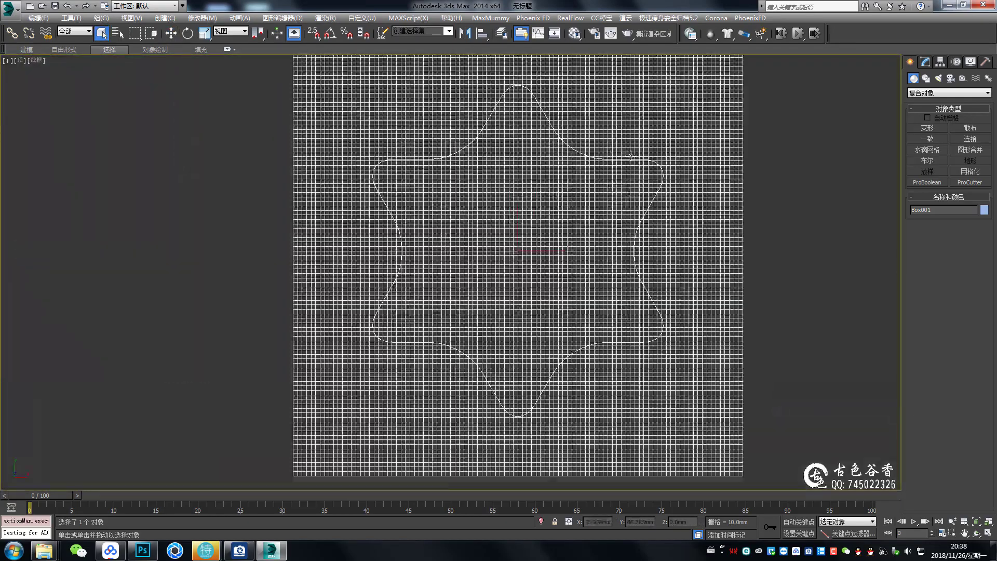
pyautogui.scroll(2, 630, 154)
pyautogui.scroll(2, 659, 167)
pyautogui.scroll(-6, 634, 167)
pyautogui.scroll(-2, 635, 284)
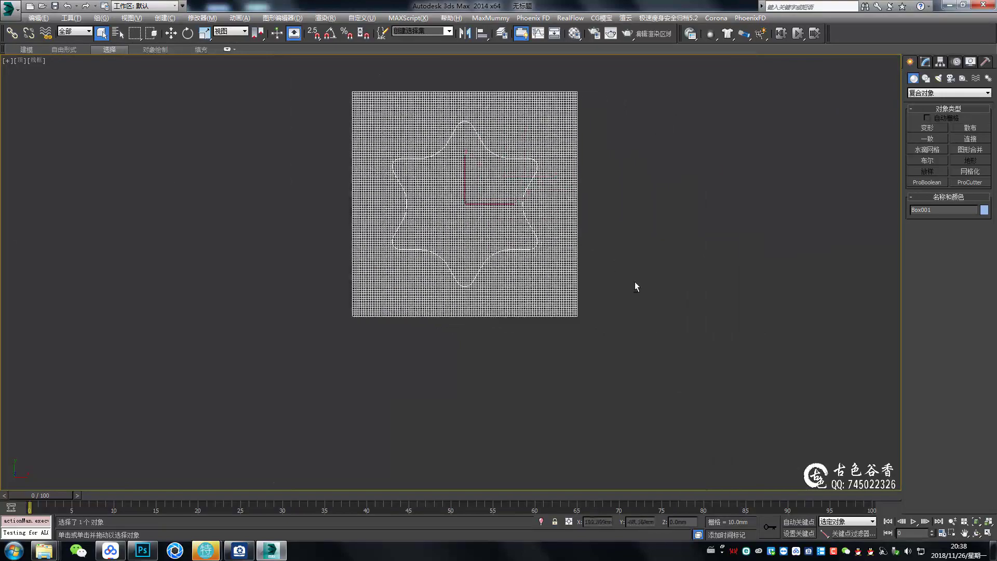
pyautogui.press('p')
pyautogui.keyDown('alt'); pyautogui.moveTo(634, 287); pyautogui.dragTo(757, 161, button='middle'); pyautogui.keyUp('alt')
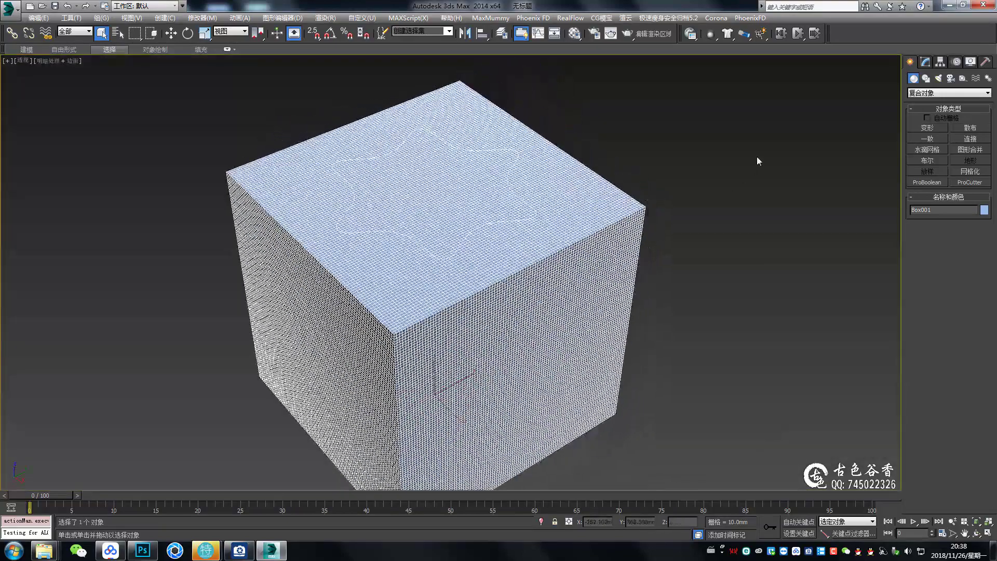
pyautogui.click(925, 62)
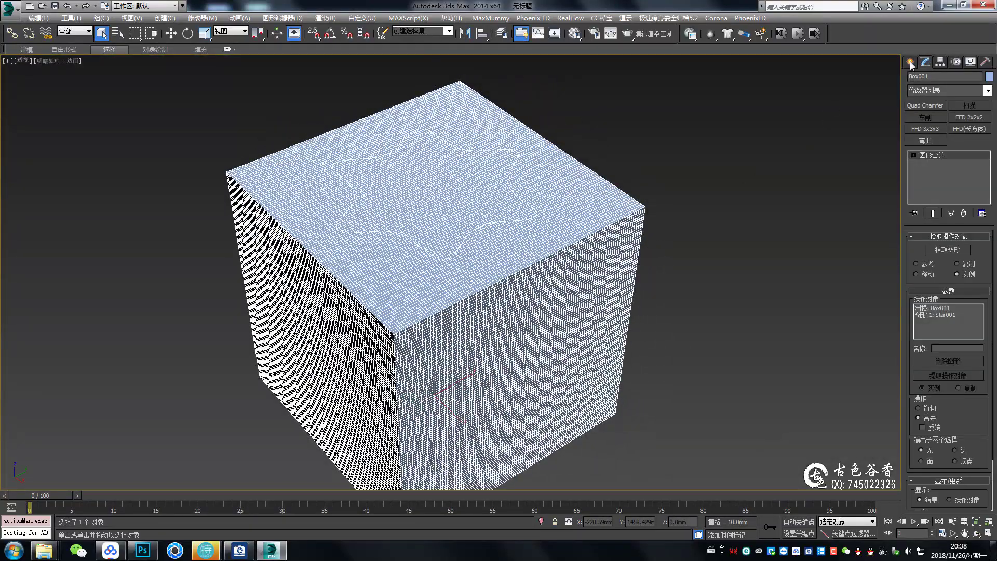
# Convert the ShapeMerge cube to an editable poly and frame its star polygon selection
pyautogui.click(910, 62)
pyautogui.rightClick(422, 204)
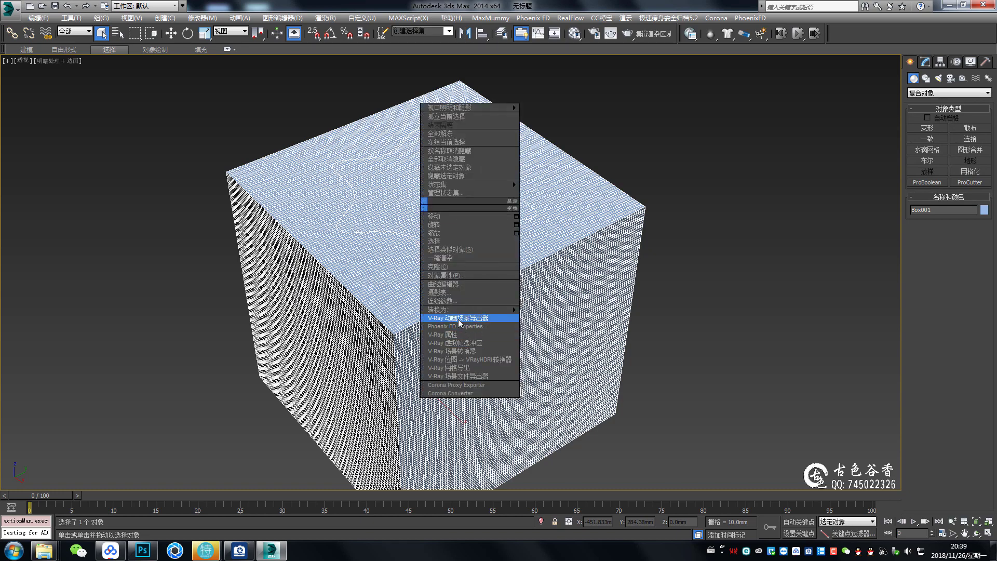
pyautogui.moveTo(436, 309)
pyautogui.click(550, 326)
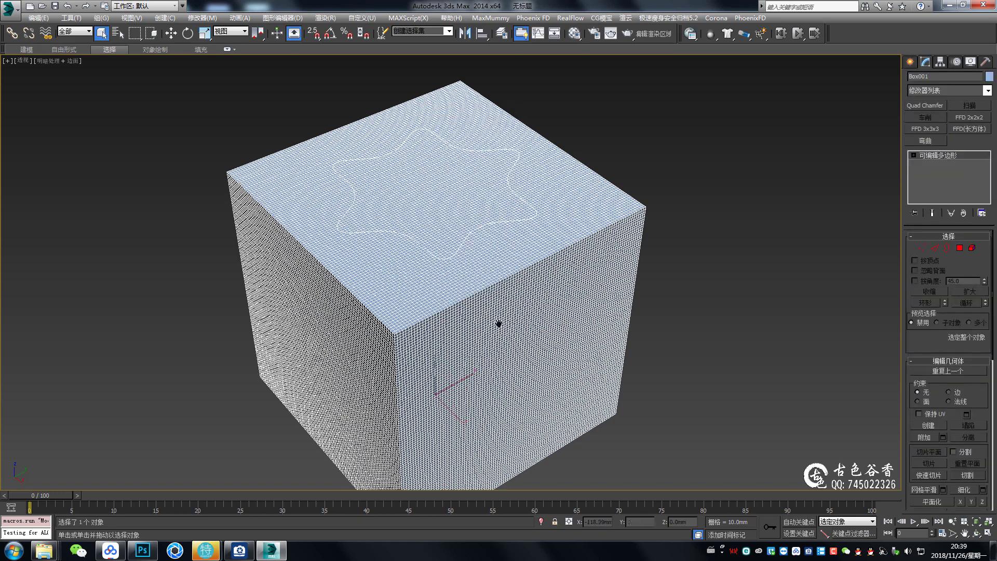
pyautogui.moveTo(498, 323); pyautogui.dragTo(522, 316, button='middle')
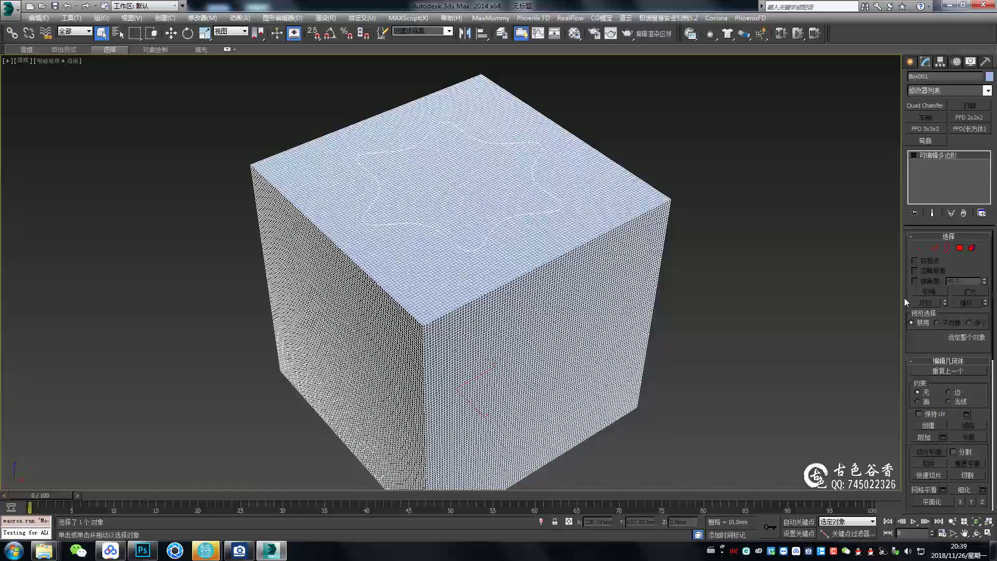
pyautogui.click(961, 249)
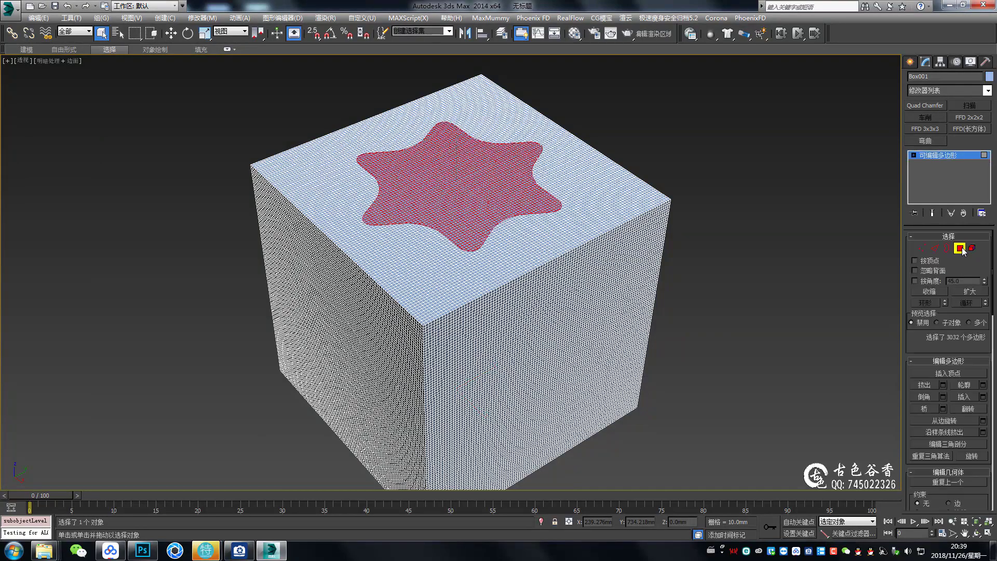
pyautogui.press('z')
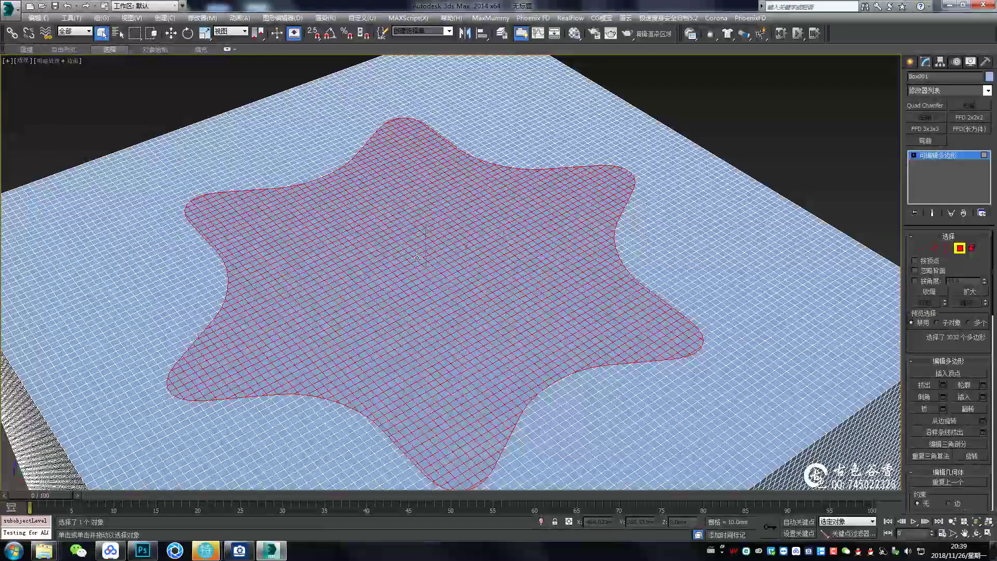
pyautogui.scroll(-3, 465, 242)
pyautogui.moveTo(465, 242)
pyautogui.keyDown('alt'); pyautogui.mouseDown(button='middle')
pyautogui.moveTo(572, 226)
pyautogui.moveTo(529, 247)
pyautogui.moveTo(545, 252)
pyautogui.mouseUp(button='middle'); pyautogui.keyUp('alt')
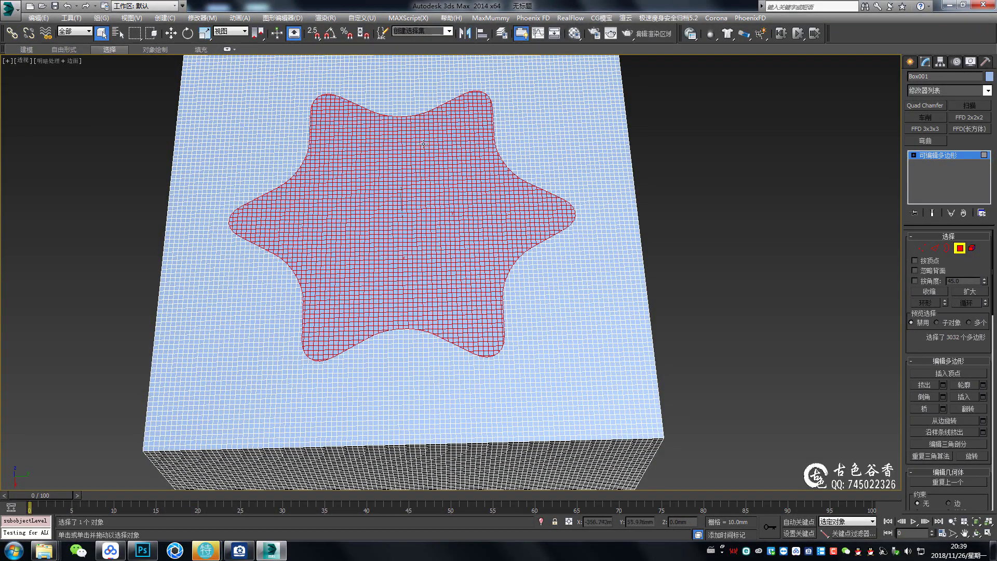
# Capture the star area with a QQ screenshot and draw a red arrow at it
pyautogui.hotkey('ctrl', 'alt', 'a')
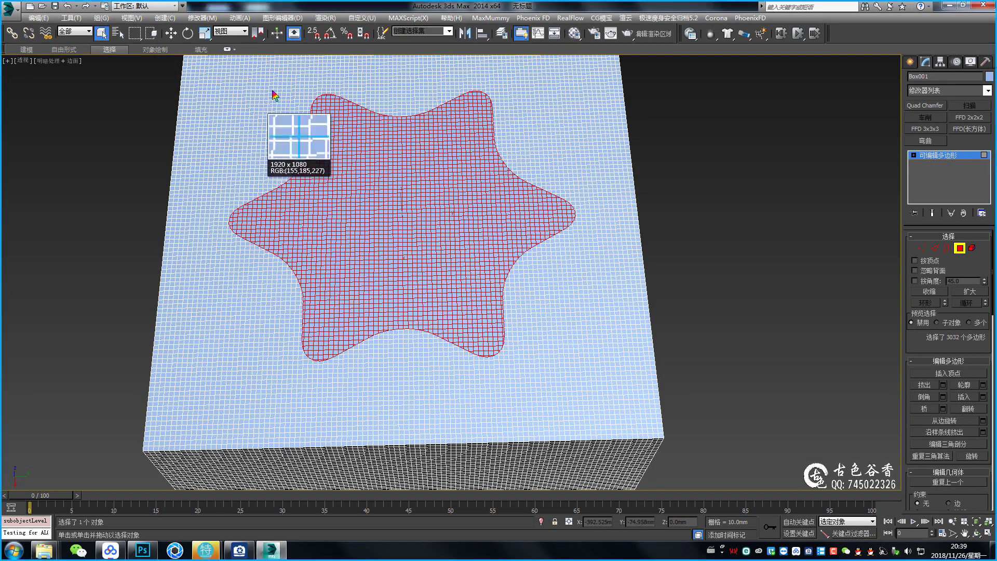
pyautogui.moveTo(276, 79); pyautogui.dragTo(874, 407)
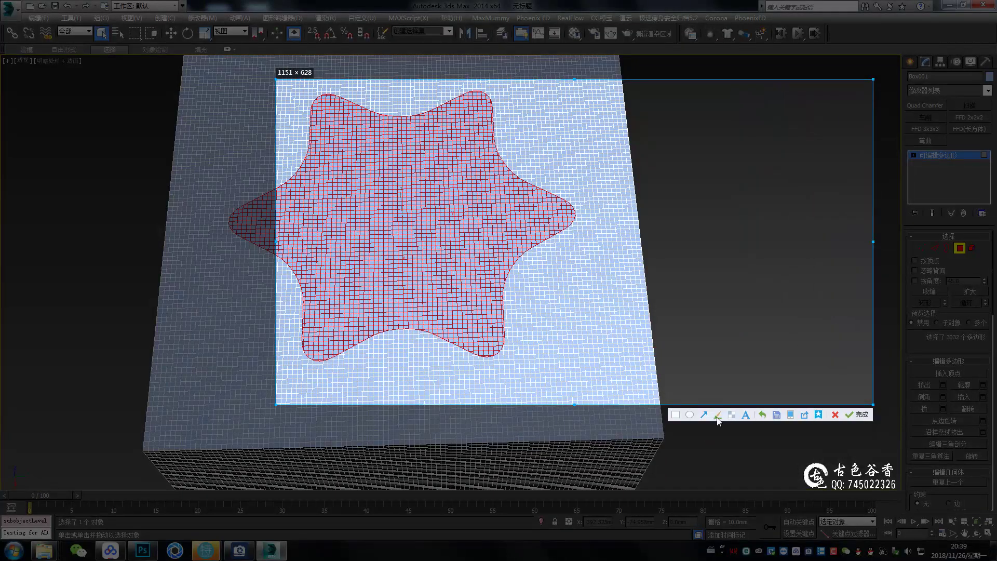
pyautogui.click(703, 414)
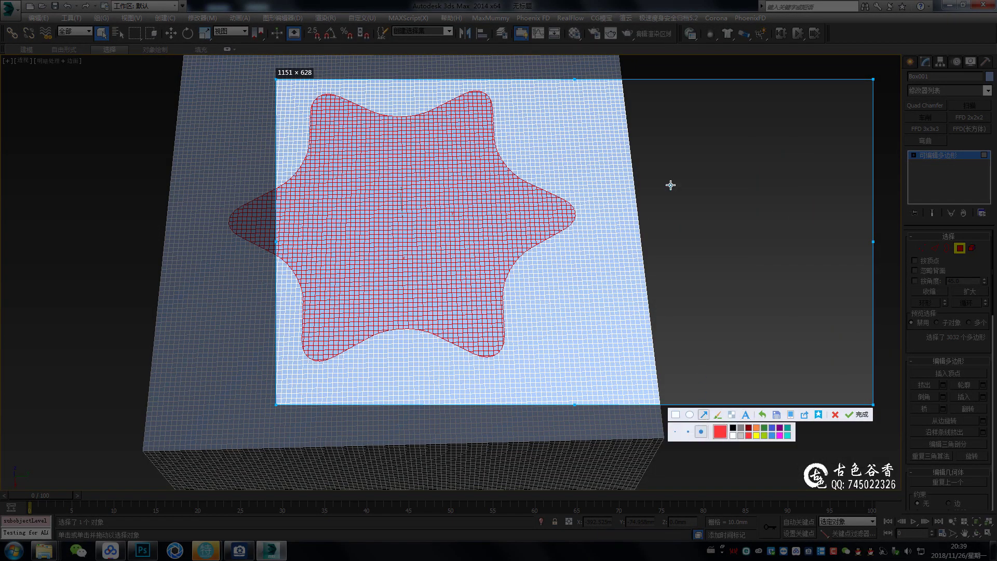
pyautogui.moveTo(688, 136); pyautogui.dragTo(499, 169)
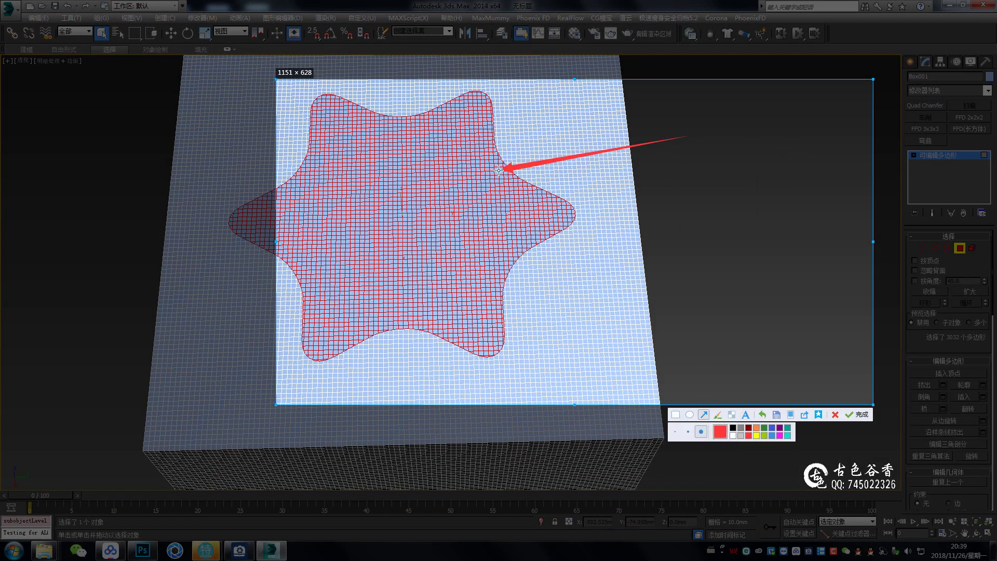
# Add the note '按住Shift键，同时转换到边级别' and finish the screenshot
pyautogui.click(746, 414)
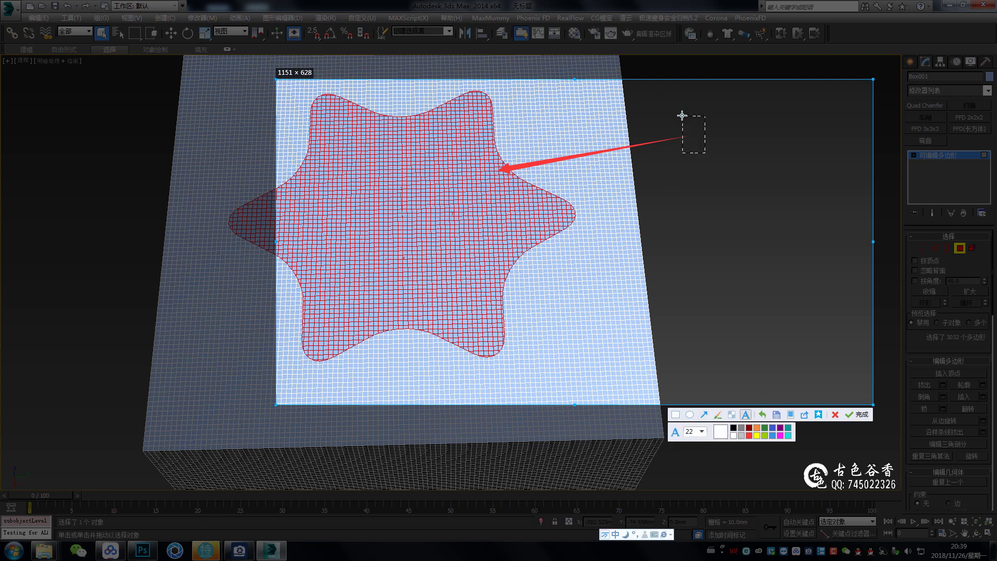
pyautogui.write('an')
pyautogui.press('space')
pyautogui.write('zhu')
pyautogui.press('space')
pyautogui.hotkey('ctrl', 'space')
pyautogui.write('Sh')
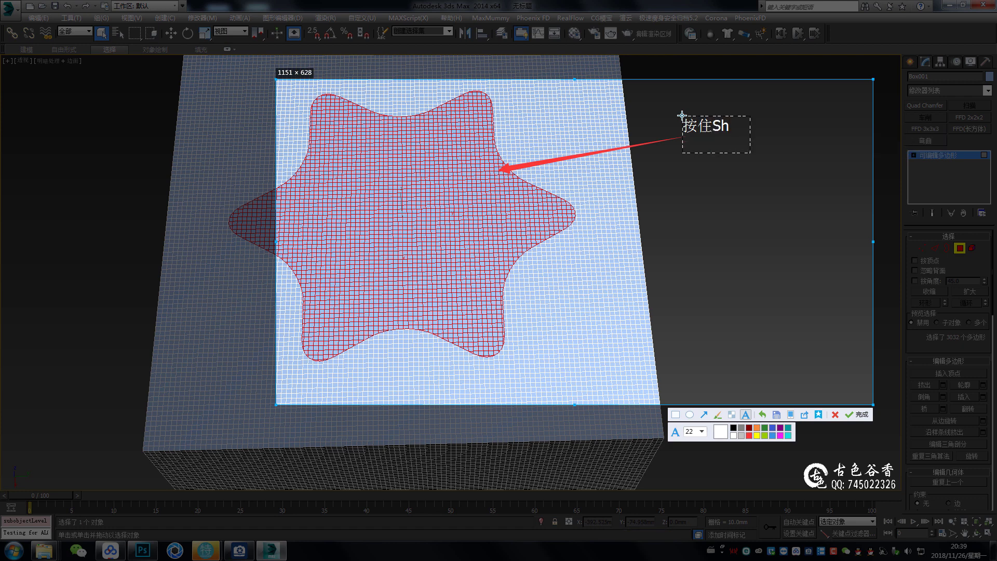
pyautogui.write('ift')
pyautogui.hotkey('ctrl', 'space')
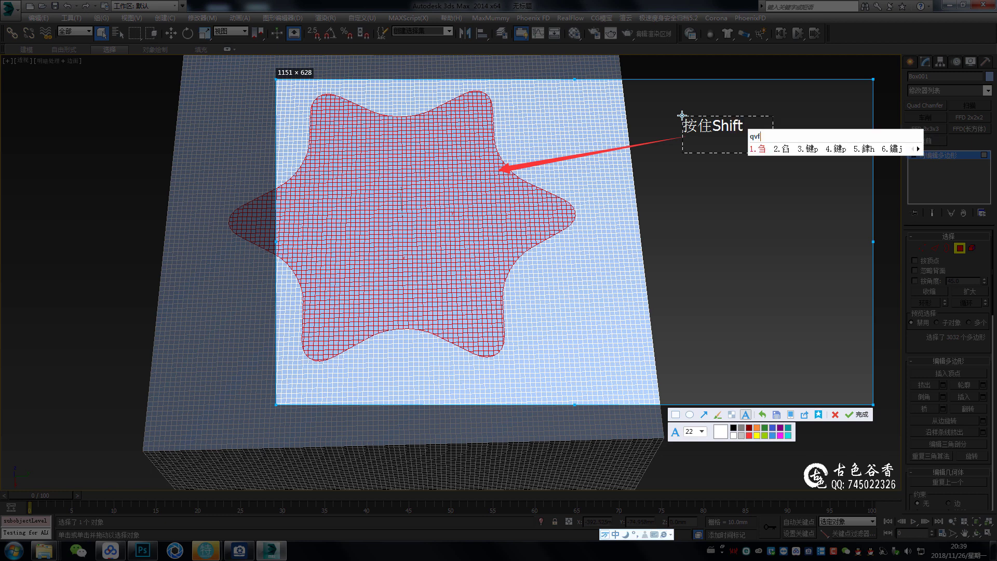
pyautogui.write('键，')
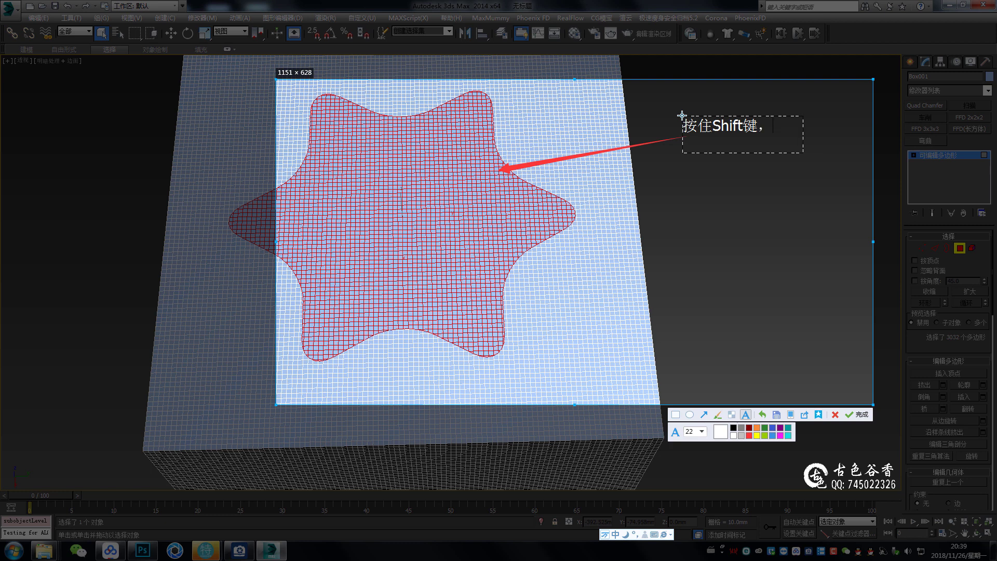
pyautogui.write('同时')
pyautogui.write('lfrq')
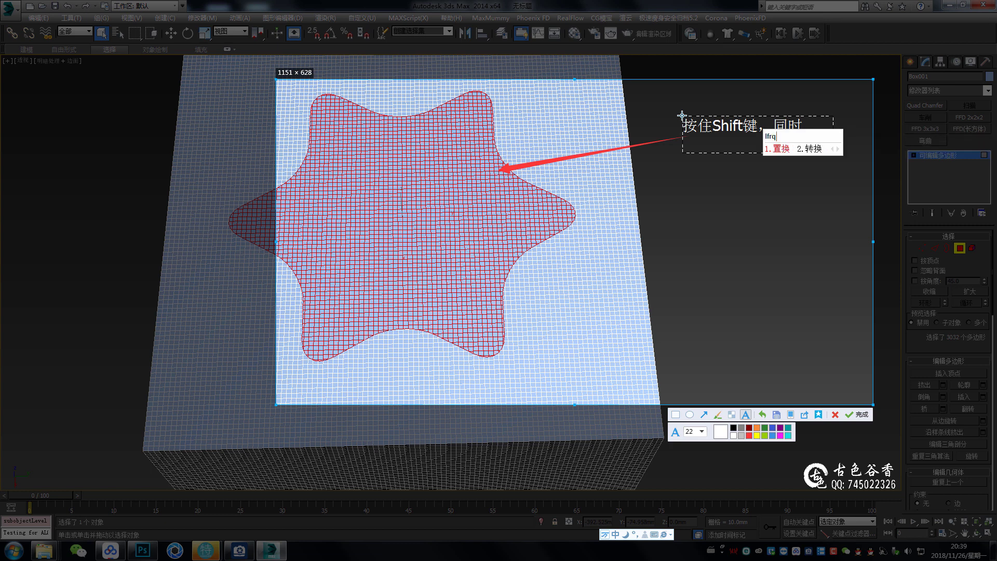
pyautogui.write('2到边')
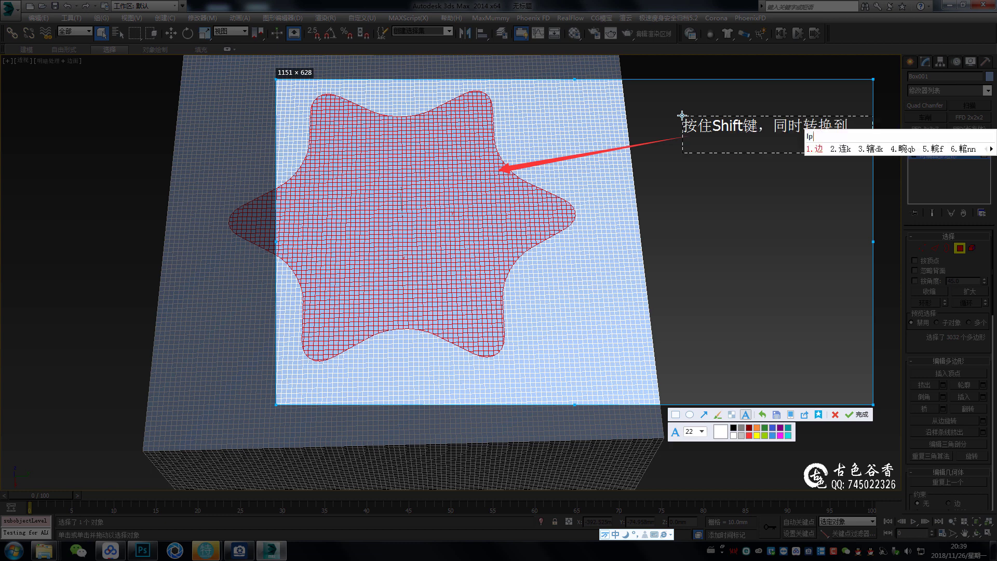
pyautogui.write('xekl')
pyautogui.press('space')
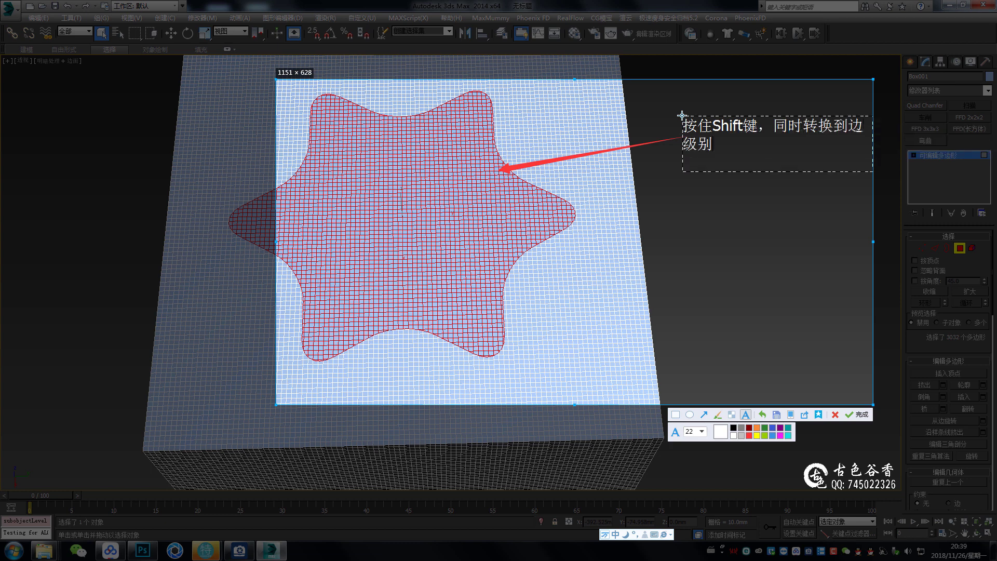
pyautogui.moveTo(681, 115); pyautogui.dragTo(651, 113)
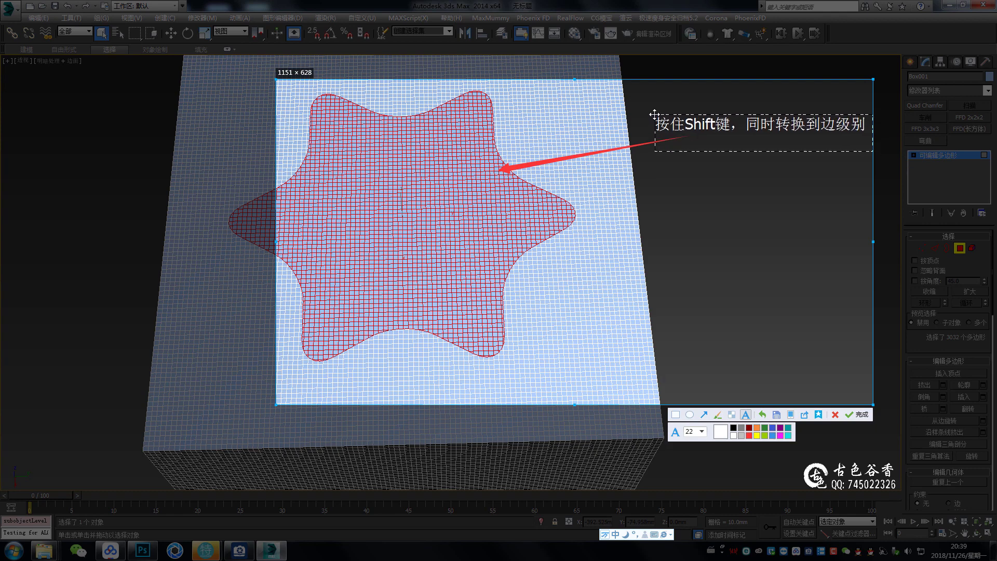
pyautogui.click(857, 414)
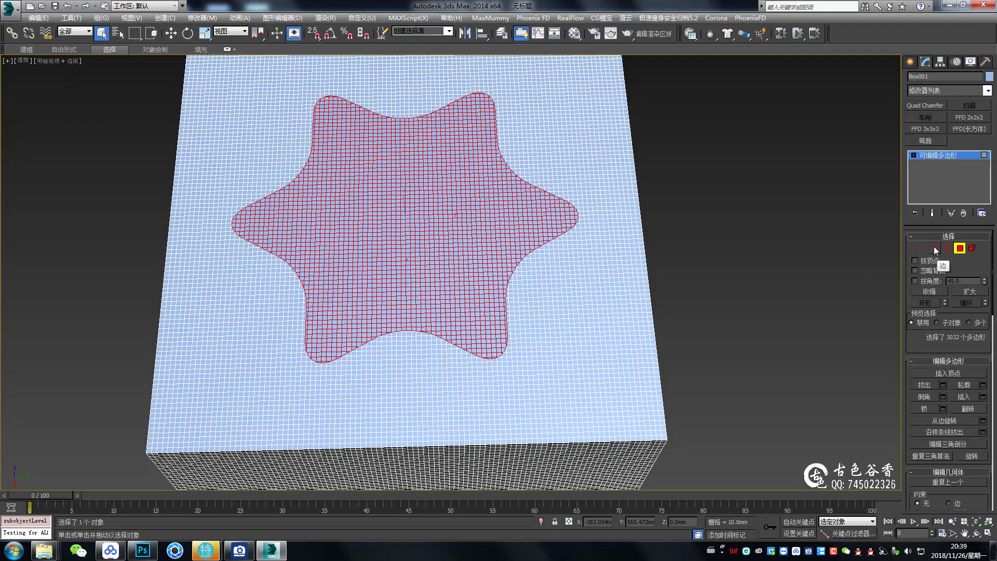
# Convert the star polygons into their 618 border edges and check them in Top view
pyautogui.keyDown('shift'); pyautogui.click(934, 250); pyautogui.keyUp('shift')
pyautogui.moveTo(522, 263)
pyautogui.keyDown('alt'); pyautogui.mouseDown(button='middle')
pyautogui.moveTo(436, 261)
pyautogui.moveTo(429, 233)
pyautogui.mouseUp(button='middle'); pyautogui.keyUp('alt')
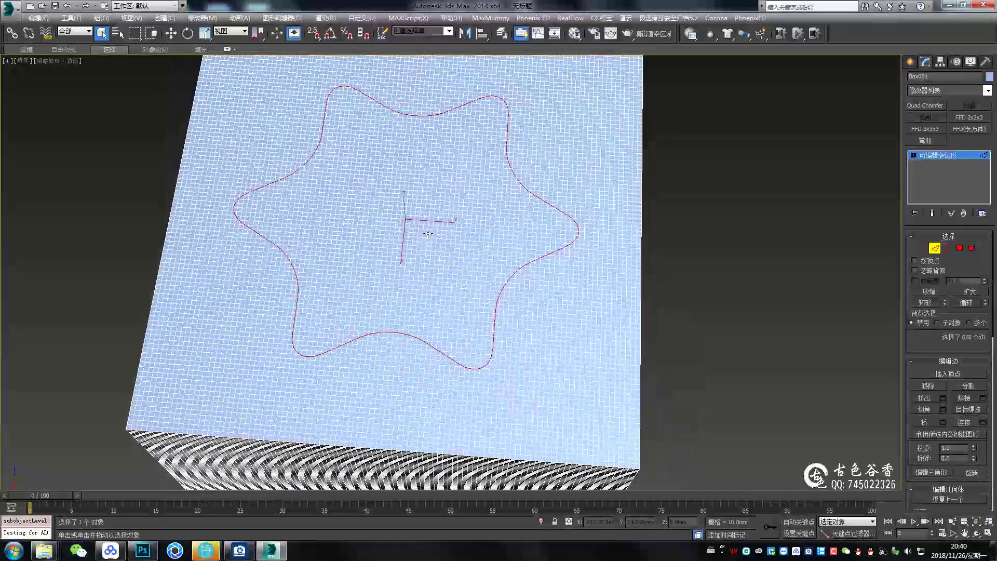
pyautogui.hotkey('alt', 'w')
pyautogui.hotkey('alt', 'w')
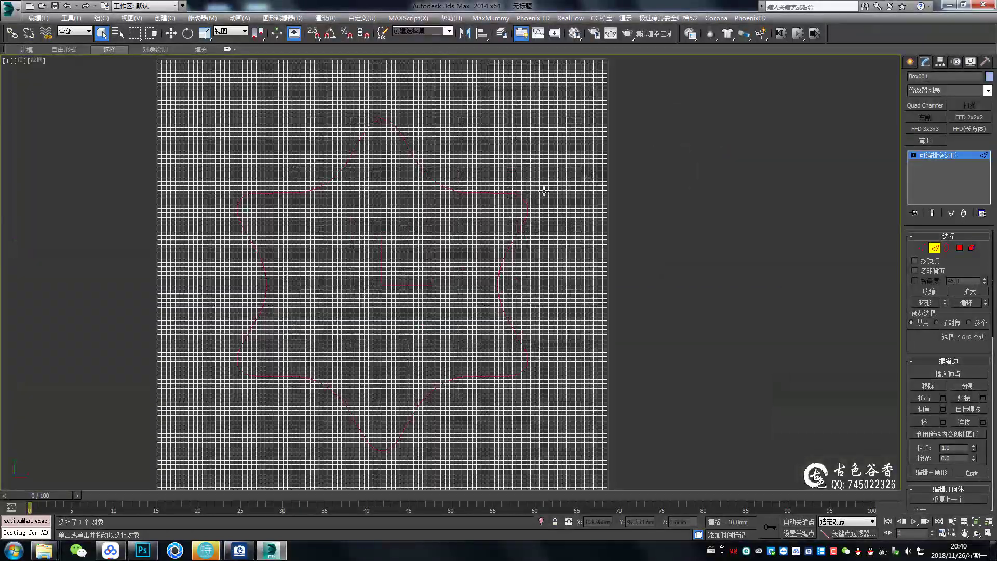
pyautogui.hotkey('alt', 'w')
pyautogui.hotkey('alt', 'w')
pyautogui.keyDown('alt'); pyautogui.moveTo(571, 363); pyautogui.dragTo(649, 337, button='middle'); pyautogui.keyUp('alt')
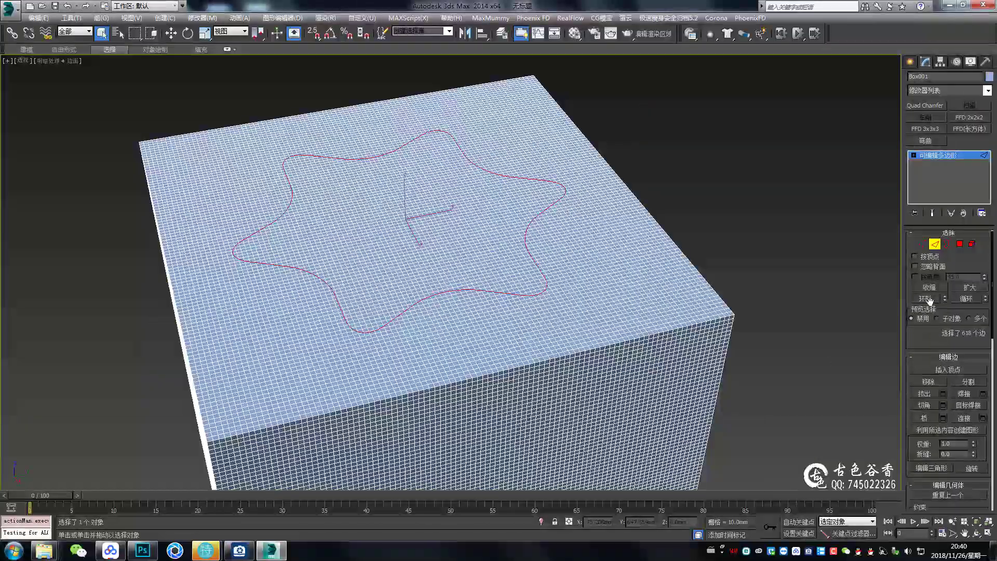
# Enable Use Soft Selection with a 30 mm falloff around the star's border edges
pyautogui.scroll(-3, 928, 300)
pyautogui.scroll(-3, 927, 363)
pyautogui.scroll(-3, 926, 384)
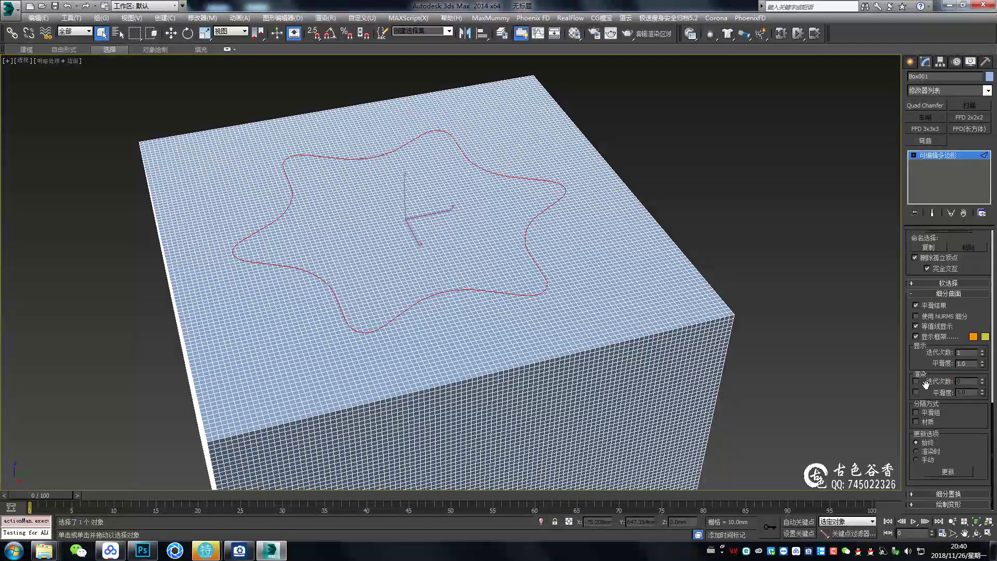
pyautogui.scroll(1, 932, 323)
pyautogui.scroll(5, 932, 322)
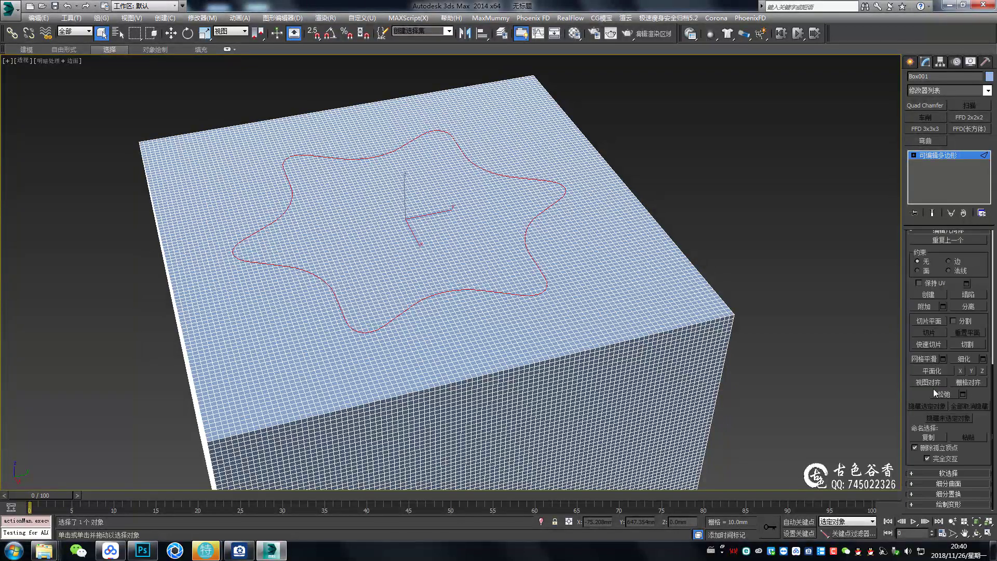
pyautogui.click(937, 474)
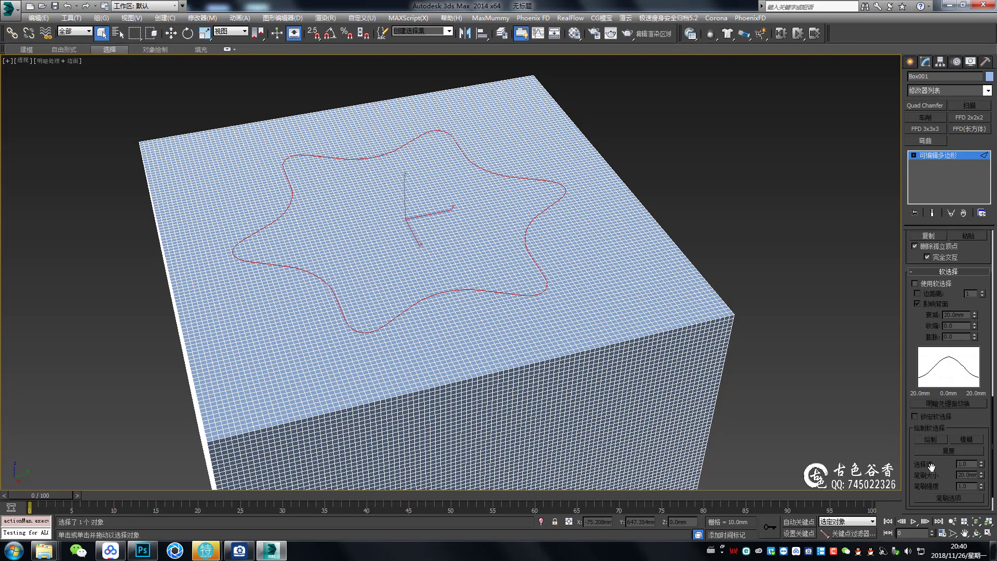
pyautogui.click(914, 283)
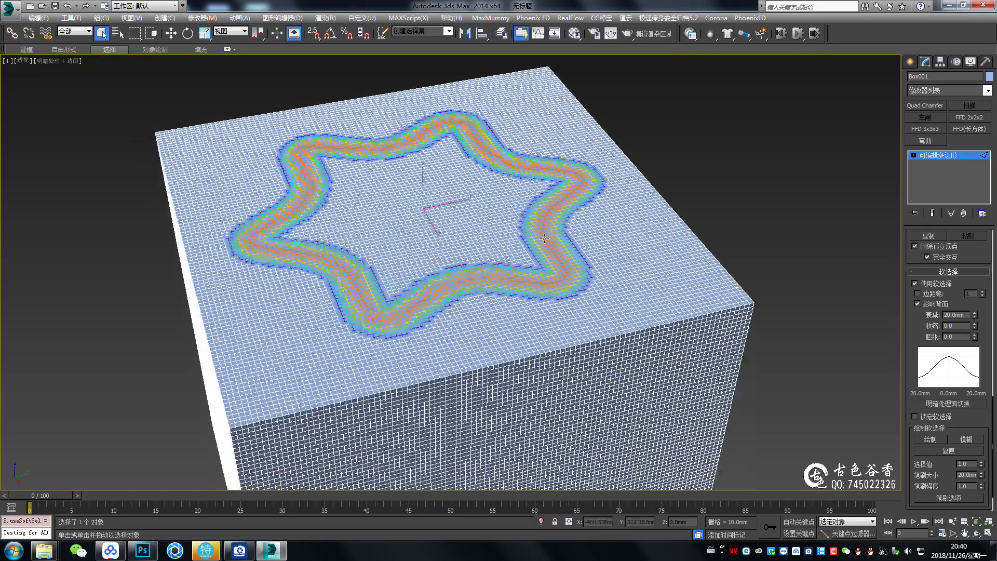
pyautogui.scroll(4, 541, 235)
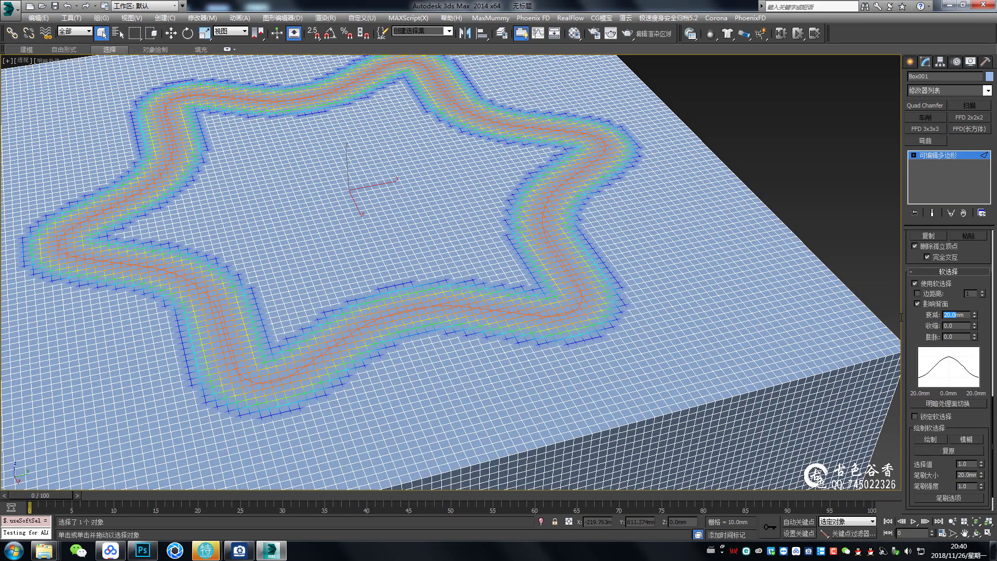
pyautogui.write('30')
pyautogui.press('Return')
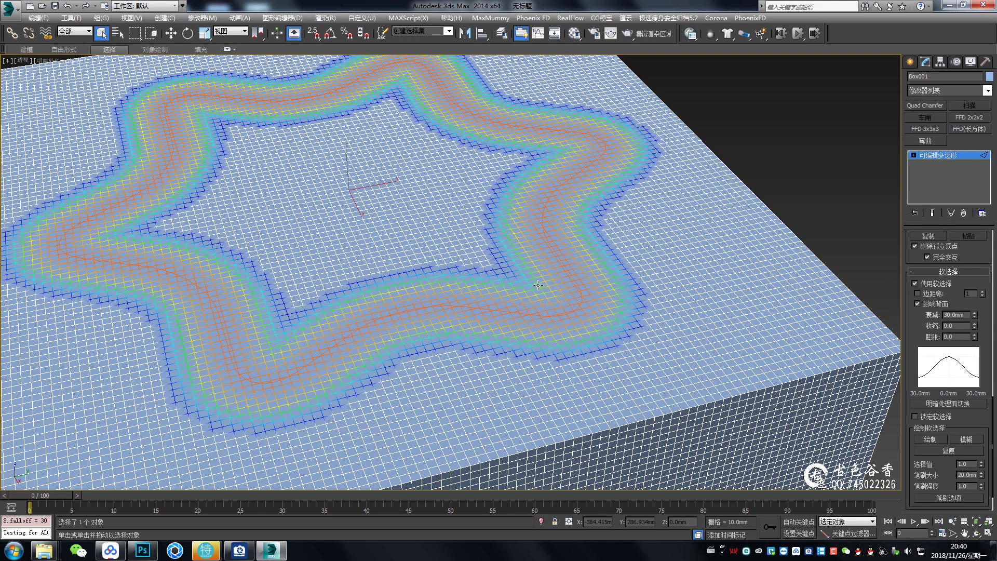
pyautogui.scroll(-3, 538, 285)
pyautogui.moveTo(538, 285)
pyautogui.keyDown('alt'); pyautogui.mouseDown(button='middle')
pyautogui.moveTo(407, 226)
pyautogui.moveTo(420, 199)
pyautogui.mouseUp(button='middle'); pyautogui.keyUp('alt')
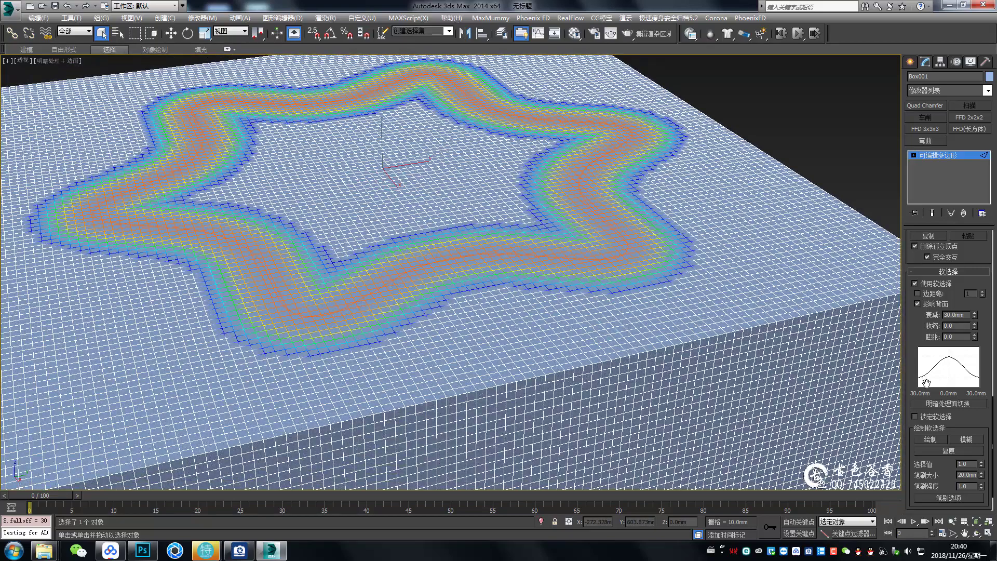
# Move the soft-selected star band down along Z into the box top
pyautogui.press('w')
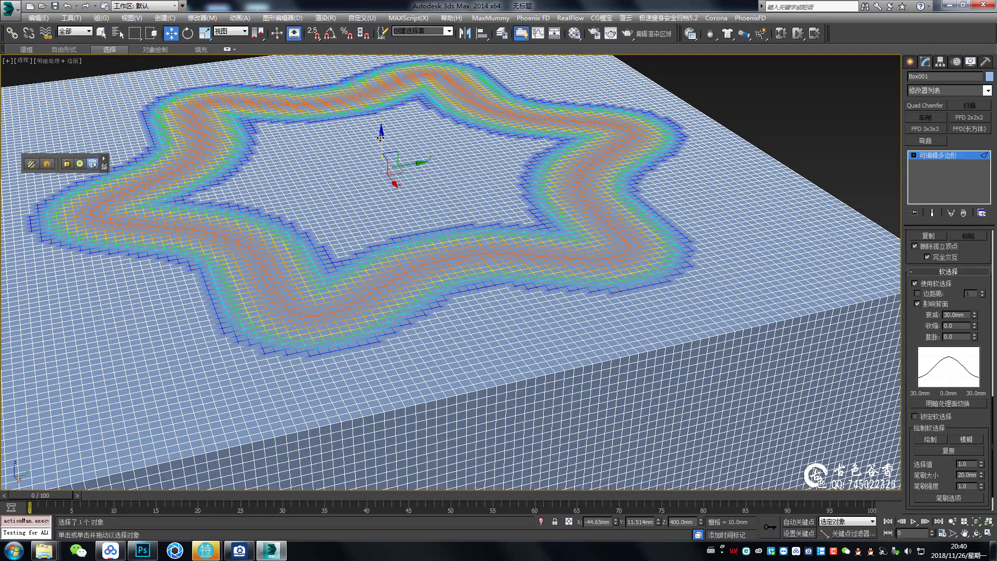
pyautogui.moveTo(380, 139); pyautogui.dragTo(383, 168)
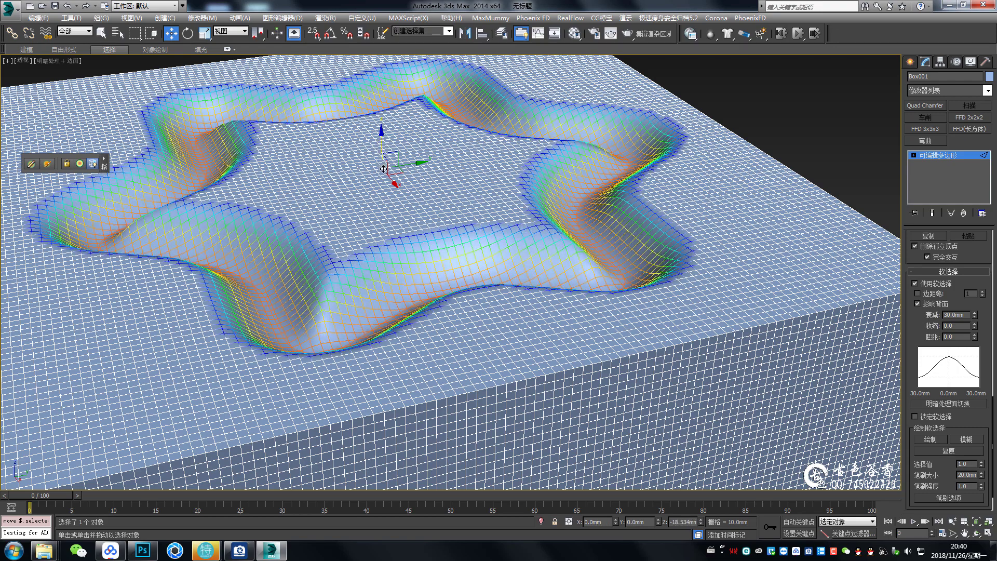
pyautogui.scroll(5, 383, 169)
pyautogui.keyDown('alt'); pyautogui.moveTo(383, 169); pyautogui.dragTo(450, 185, button='middle'); pyautogui.keyUp('alt')
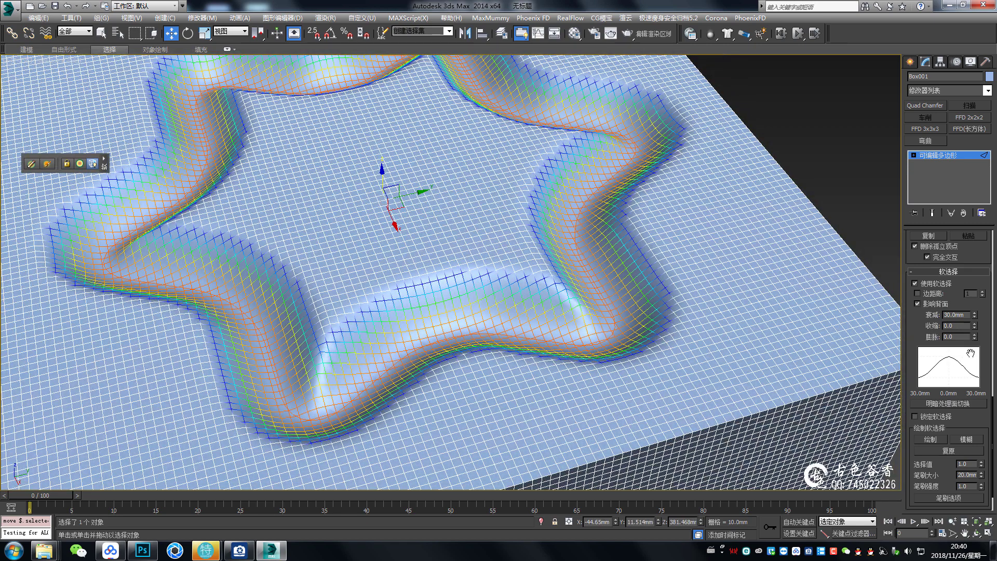
# Adjust the soft-selection pinch/bubble falloff to about -1.49 for a rounded channel
pyautogui.moveTo(975, 327)
pyautogui.mouseDown()
pyautogui.moveTo(946, 225)
pyautogui.moveTo(948, 283)
pyautogui.mouseUp()
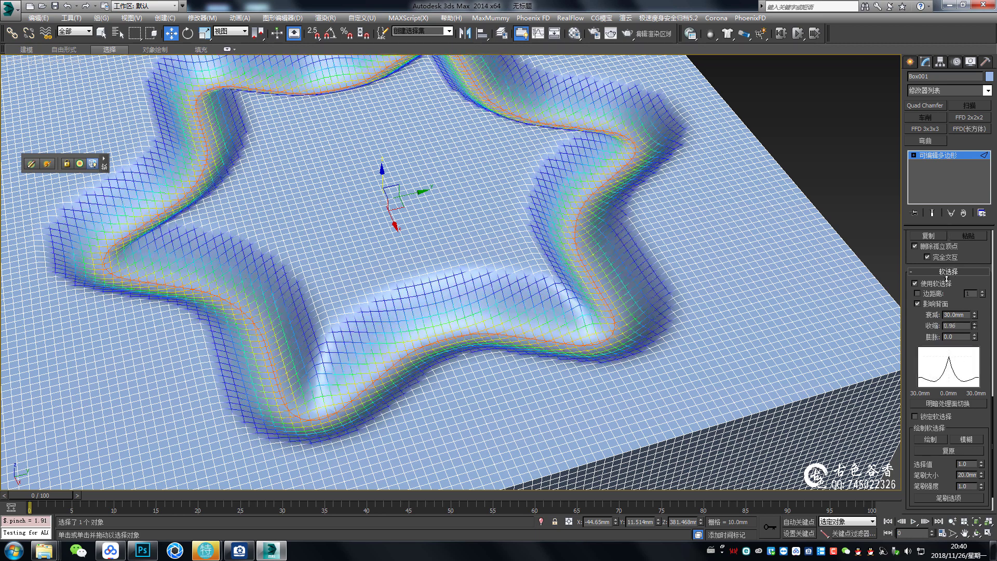
pyautogui.hotkey('ctrl', 'z')
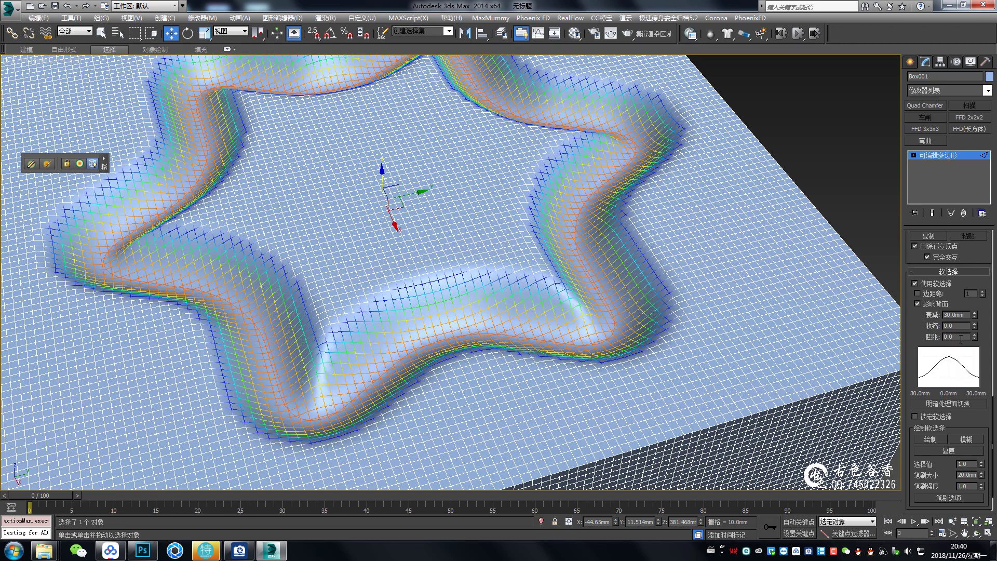
pyautogui.moveTo(975, 338)
pyautogui.mouseDown()
pyautogui.moveTo(964, 339)
pyautogui.moveTo(958, 416)
pyautogui.mouseUp()
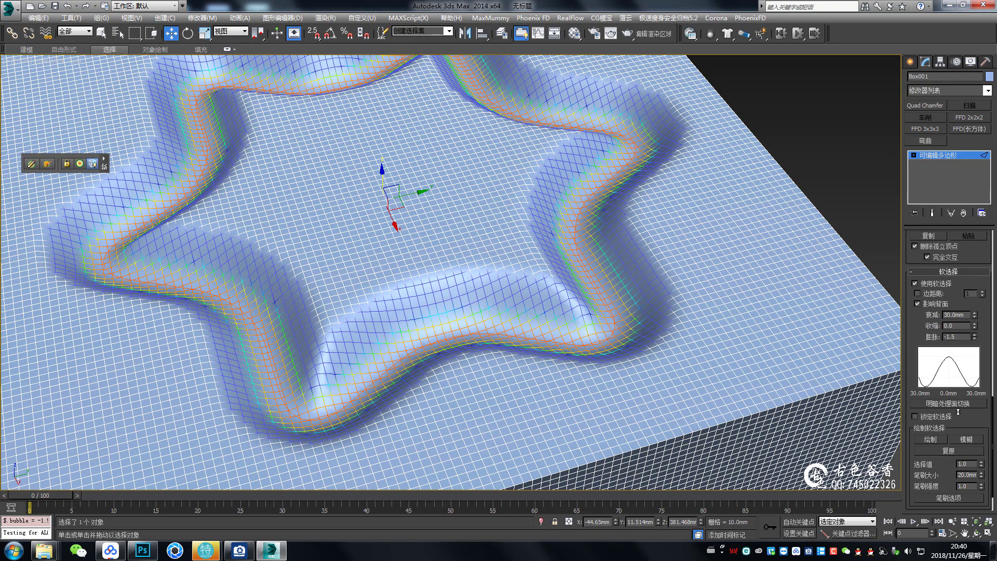
pyautogui.moveTo(974, 338); pyautogui.dragTo(974, 334)
# Nudge the star ring along Z once more, then turn off soft selection
pyautogui.moveTo(384, 200); pyautogui.dragTo(383, 177)
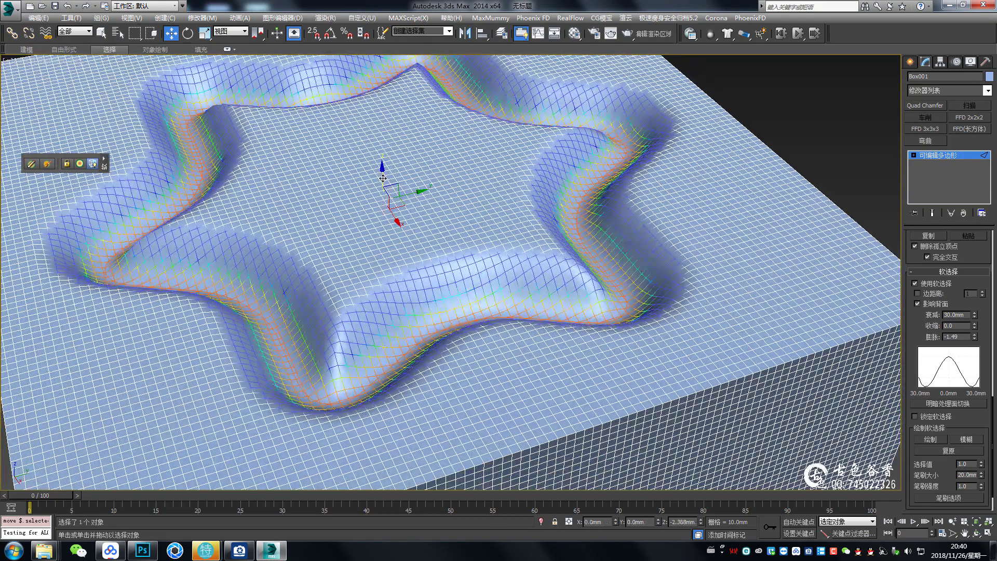
pyautogui.scroll(5, 525, 206)
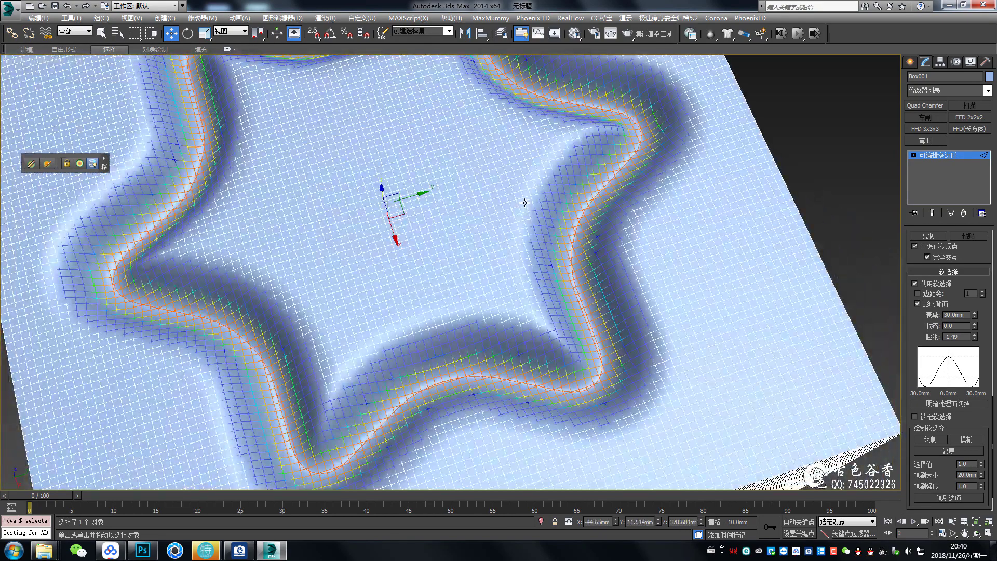
pyautogui.keyDown('alt'); pyautogui.moveTo(623, 166); pyautogui.dragTo(623, 150, button='middle'); pyautogui.keyUp('alt')
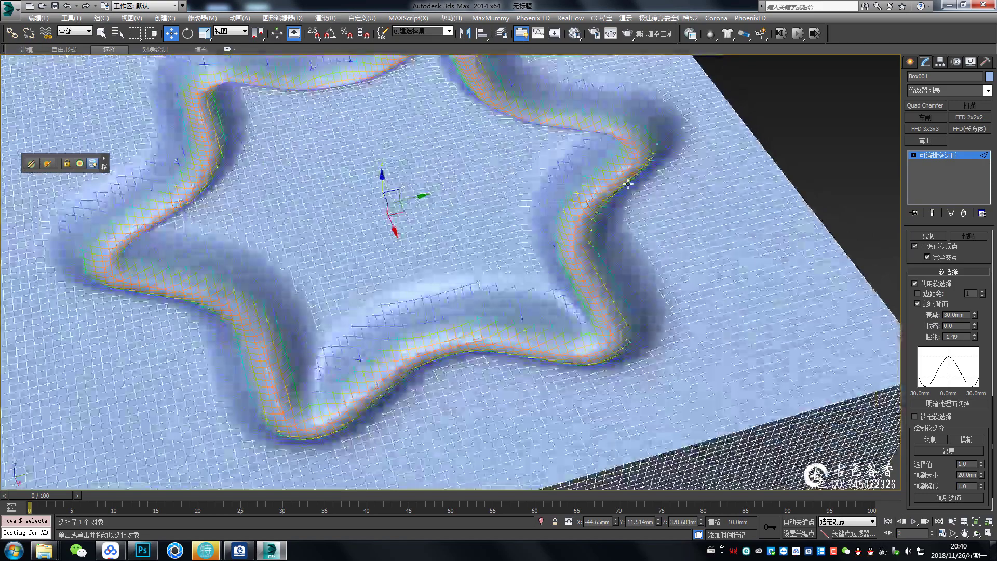
pyautogui.click(915, 283)
# Leave vertex level, briefly check edge level, and return to object level
pyautogui.keyDown('alt'); pyautogui.moveTo(601, 220); pyautogui.dragTo(624, 218, button='middle'); pyautogui.keyUp('alt')
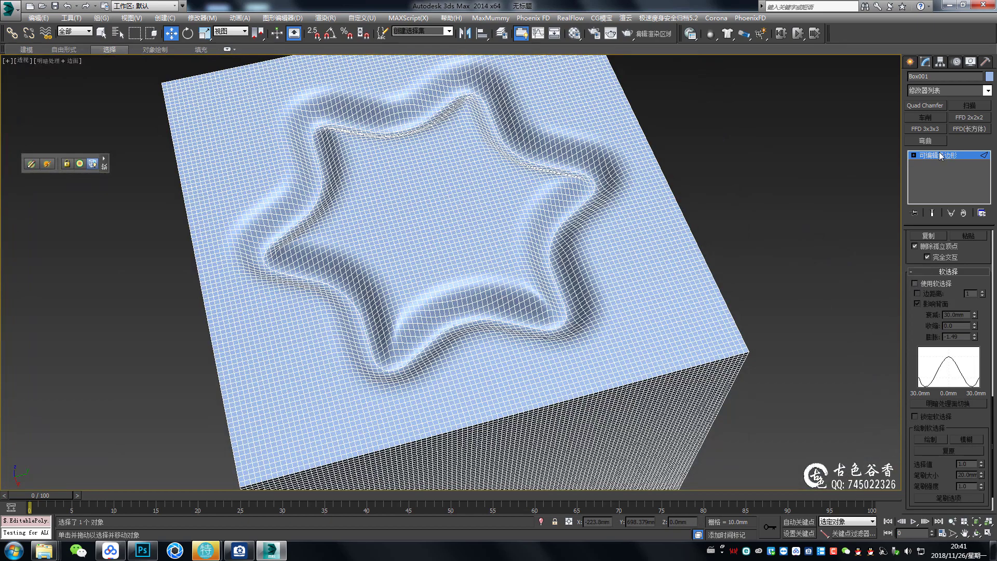
pyautogui.press('1')
pyautogui.scroll(5, 612, 199)
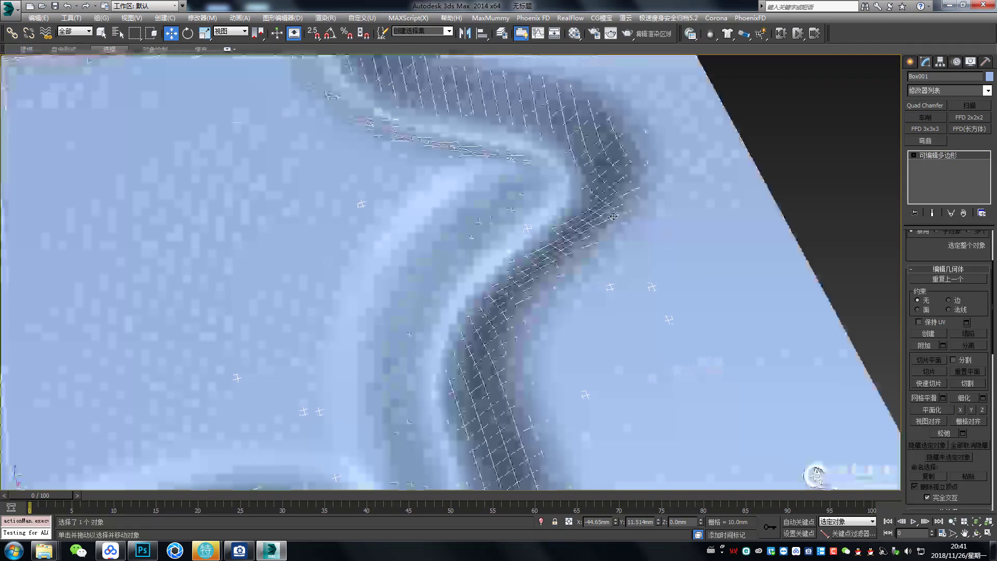
pyautogui.press('2')
pyautogui.scroll(-5, 585, 221)
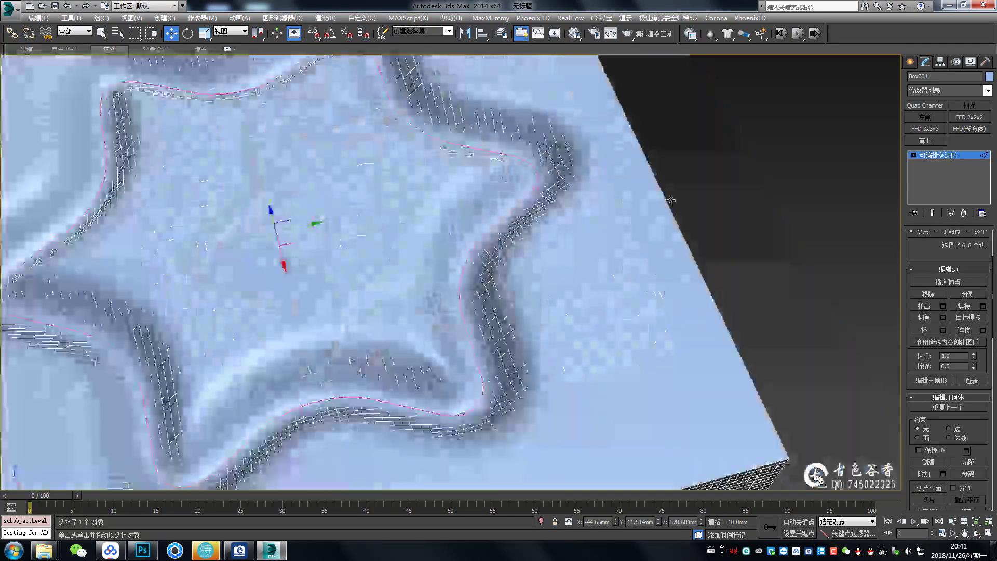
pyautogui.click(918, 164)
# Deselect the box and orbit toward a top-down view to inspect the groove's shading
pyautogui.click(767, 245)
pyautogui.scroll(-3, 583, 183)
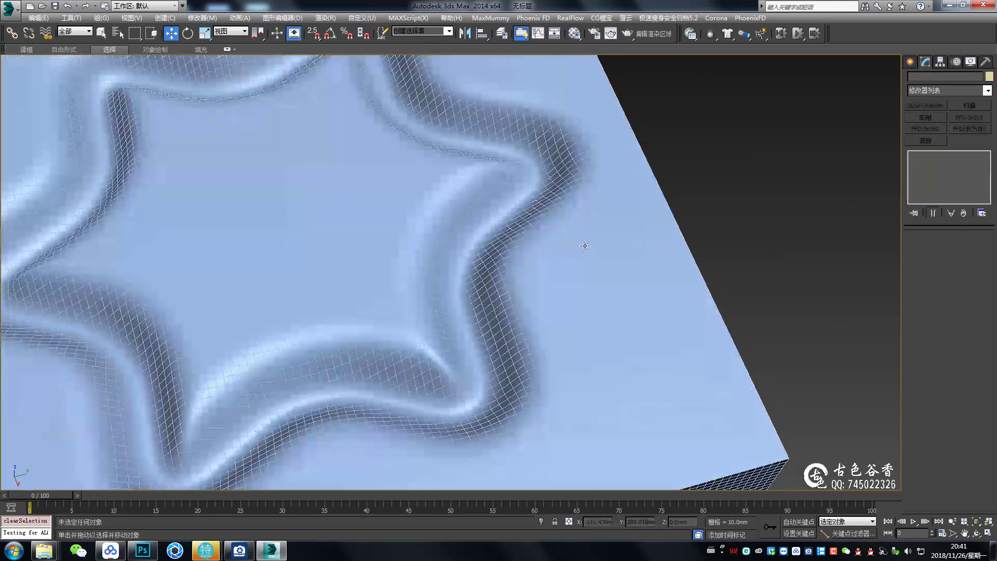
pyautogui.scroll(-5, 580, 239)
pyautogui.moveTo(579, 239)
pyautogui.keyDown('alt'); pyautogui.mouseDown(button='middle')
pyautogui.moveTo(532, 256)
pyautogui.moveTo(549, 246)
pyautogui.mouseUp(button='middle'); pyautogui.keyUp('alt')
pyautogui.scroll(3, 532, 255)
pyautogui.scroll(3, 550, 246)
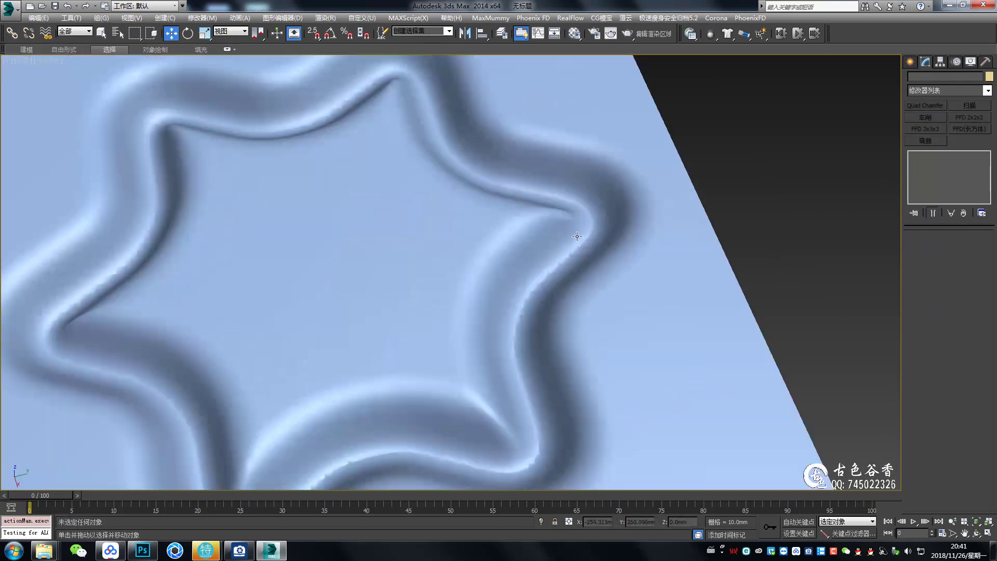
# Reselect Box001 in Select Object mode and show edged faces with F4
pyautogui.click(574, 235)
pyautogui.scroll(3, 576, 241)
pyautogui.press('q')
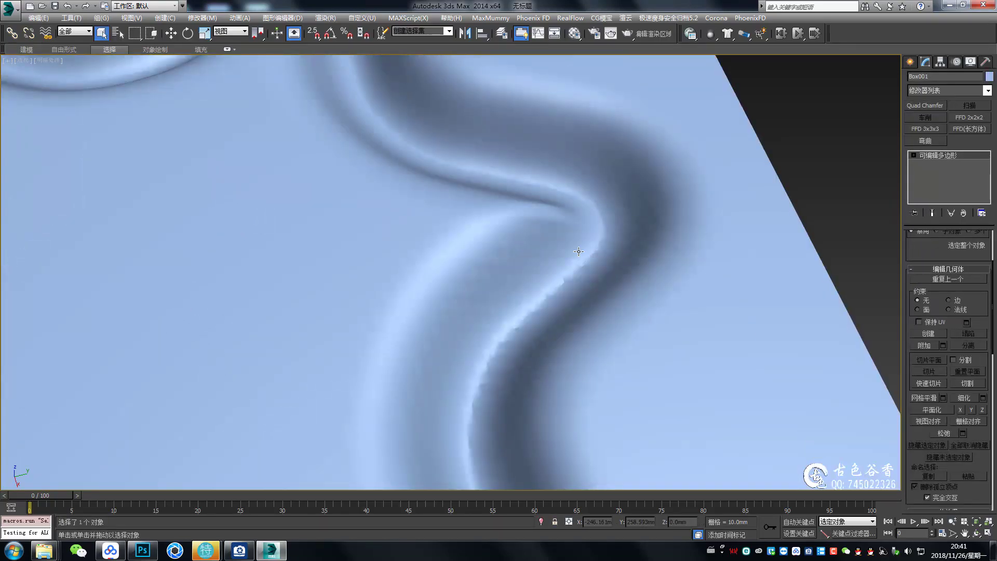
pyautogui.press('F4')
# At vertex level, pick individual vertices on the star groove's seam
pyautogui.keyDown('alt'); pyautogui.moveTo(578, 251); pyautogui.dragTo(574, 260, button='middle'); pyautogui.keyUp('alt')
pyautogui.scroll(3, 574, 260)
pyautogui.press('1')
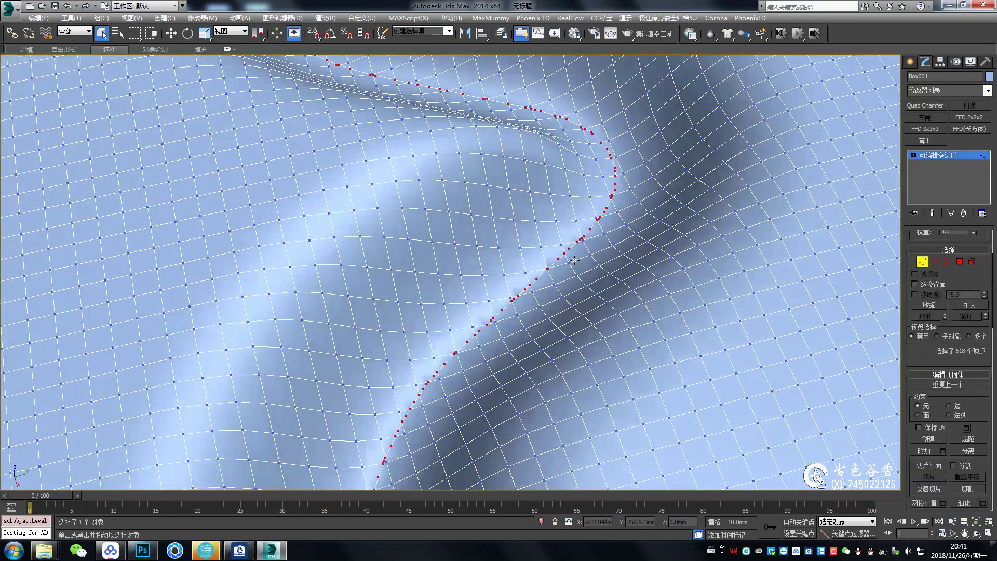
pyautogui.scroll(3, 574, 260)
pyautogui.scroll(5, 572, 244)
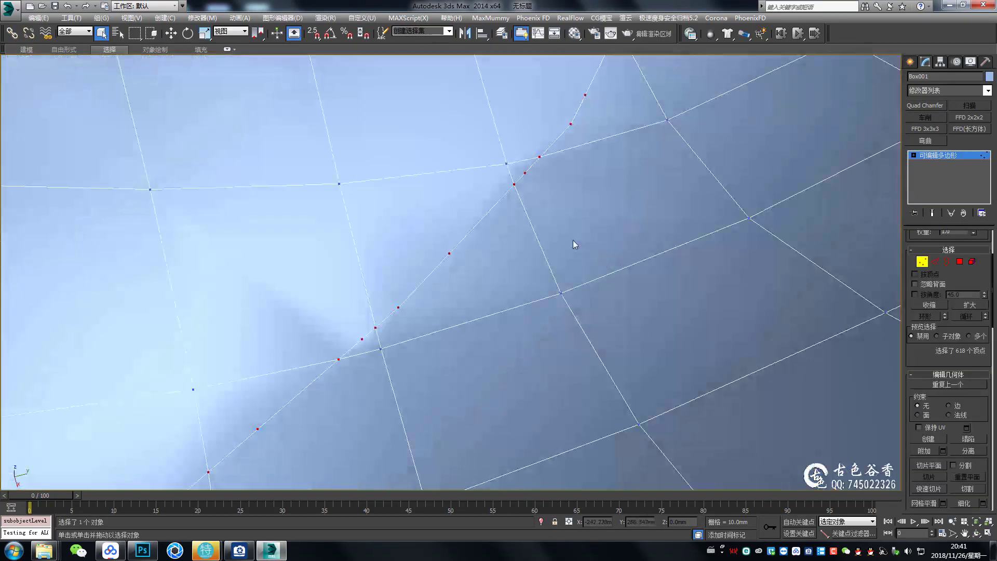
pyautogui.click(449, 253)
pyautogui.click(399, 307)
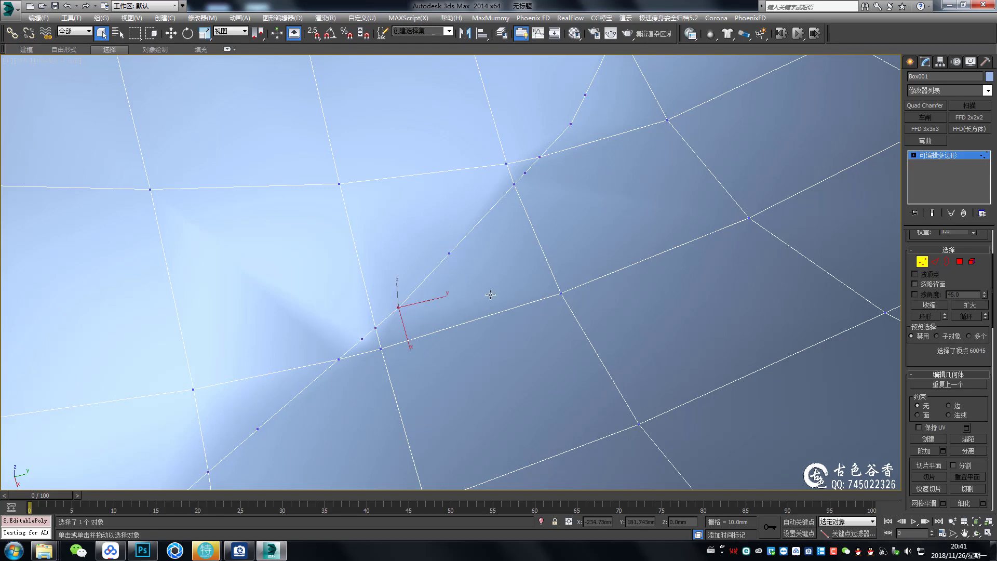
# Use the Ribbon's Selection tools to select all 314 seam vertices
pyautogui.scroll(-4, 503, 230)
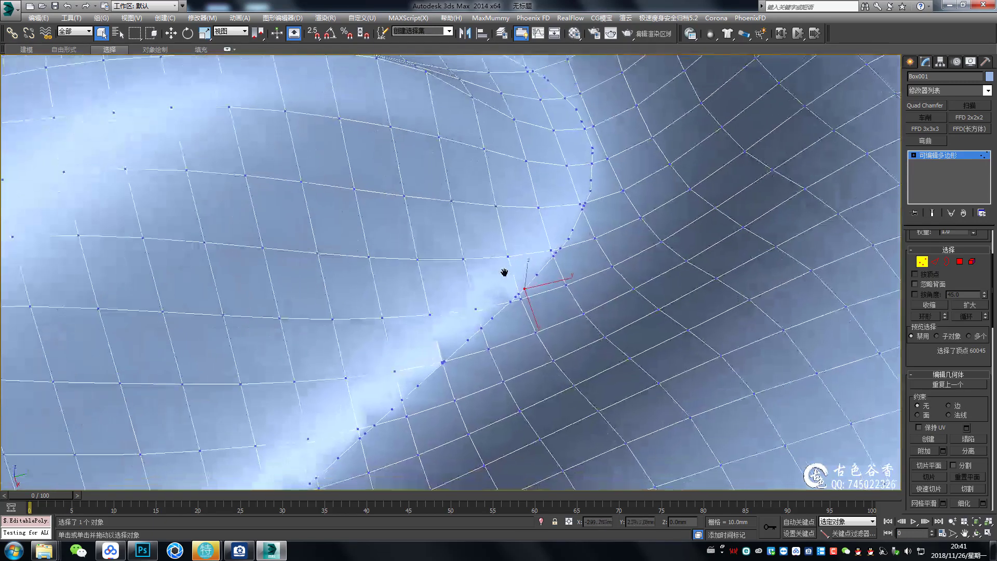
pyautogui.click(226, 50)
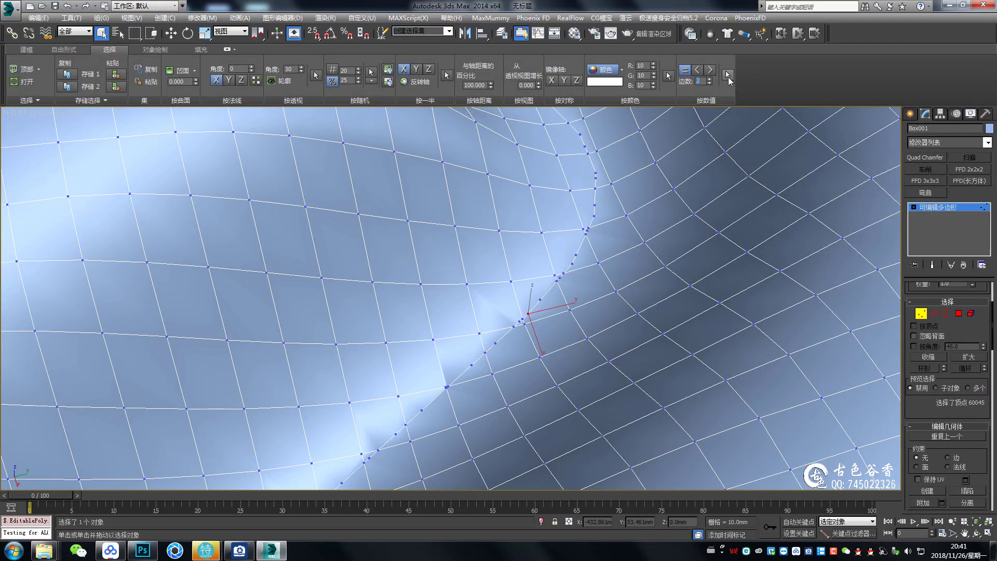
pyautogui.click(728, 76)
pyautogui.moveTo(521, 262)
pyautogui.mouseDown(button='middle')
pyautogui.moveTo(605, 312)
pyautogui.moveTo(560, 263)
pyautogui.mouseUp(button='middle')
pyautogui.scroll(2, 551, 266)
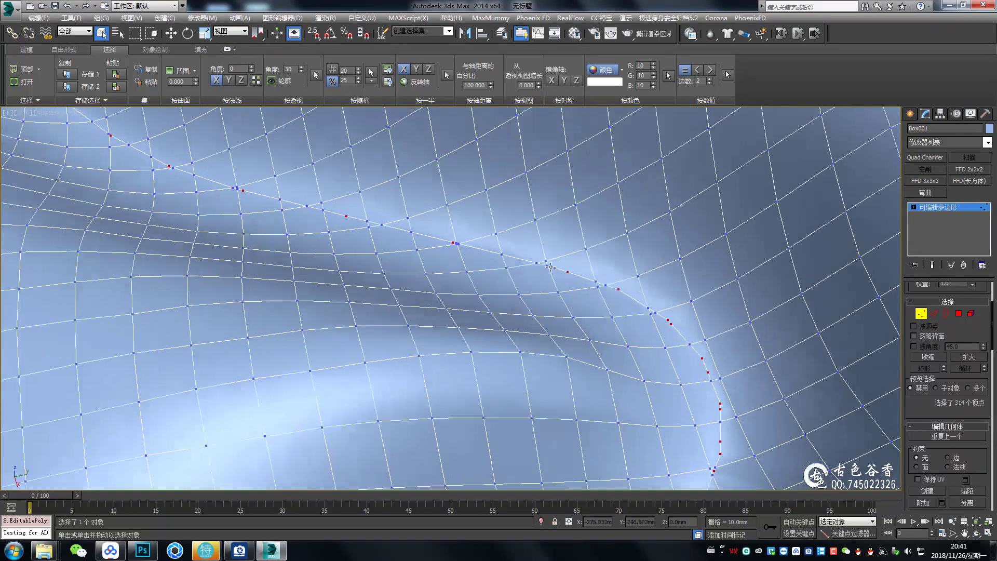
pyautogui.scroll(-2, 551, 266)
pyautogui.scroll(-2, 549, 267)
pyautogui.scroll(-2, 545, 268)
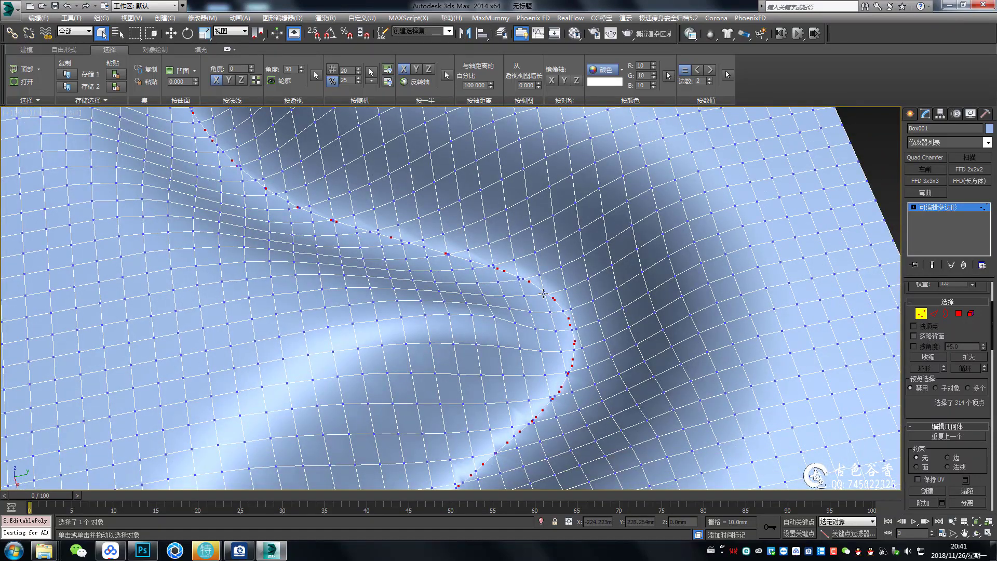
# Clear the vertex selection and look over the groove
pyautogui.click(543, 294)
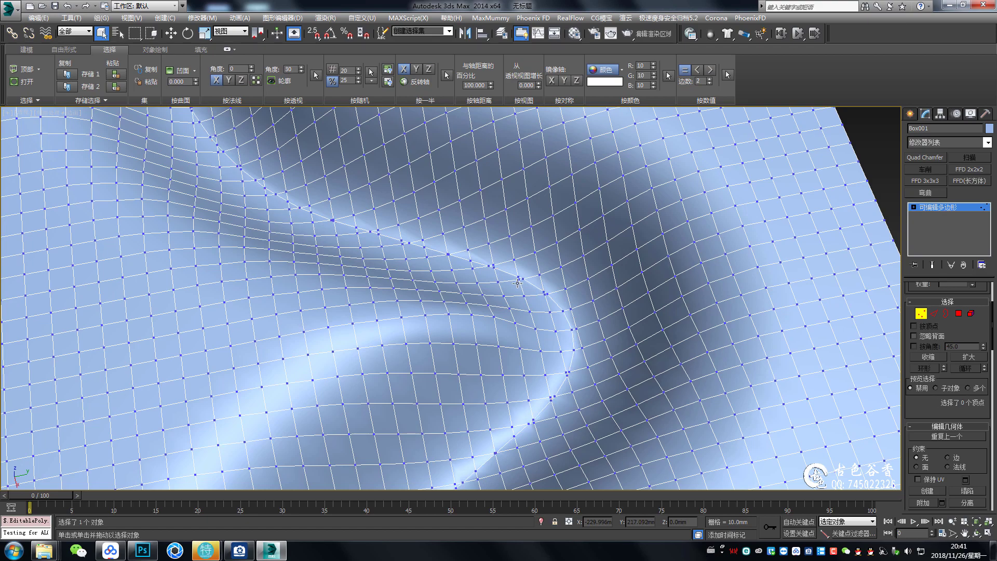
pyautogui.scroll(-3, 517, 283)
pyautogui.scroll(5, 496, 359)
pyautogui.scroll(-5, 493, 362)
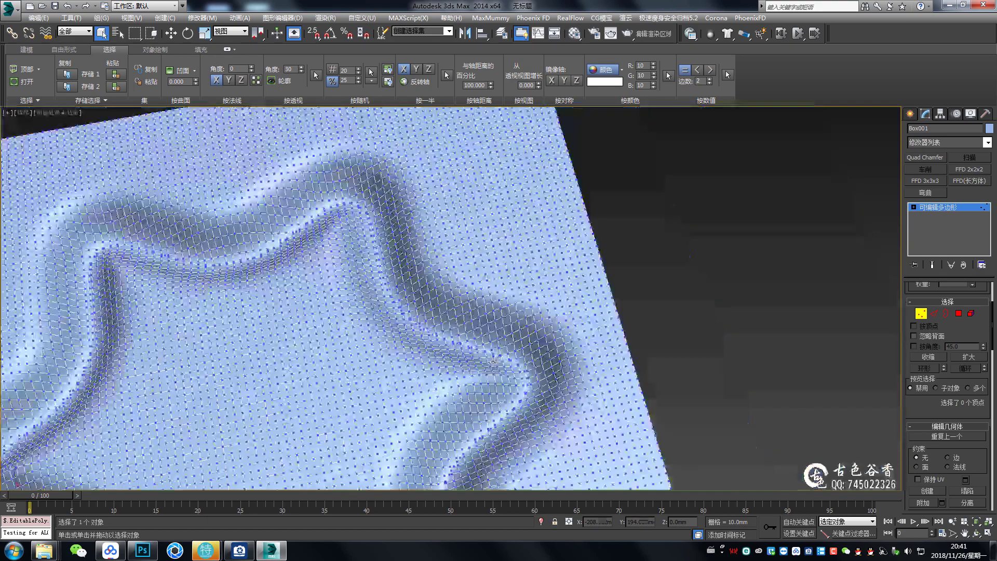
pyautogui.scroll(-3, 493, 362)
pyautogui.scroll(6, 527, 275)
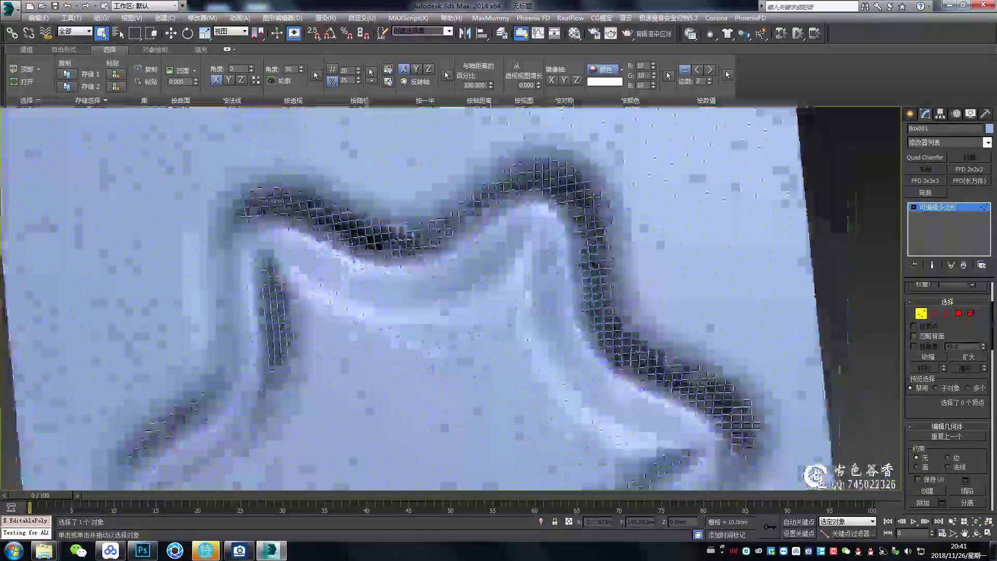
pyautogui.scroll(-5, 527, 275)
# At polygon level, apply a 1.0mm inset to the selected star polygons
pyautogui.scroll(1, 477, 258)
pyautogui.press('4')
pyautogui.scroll(2, 476, 258)
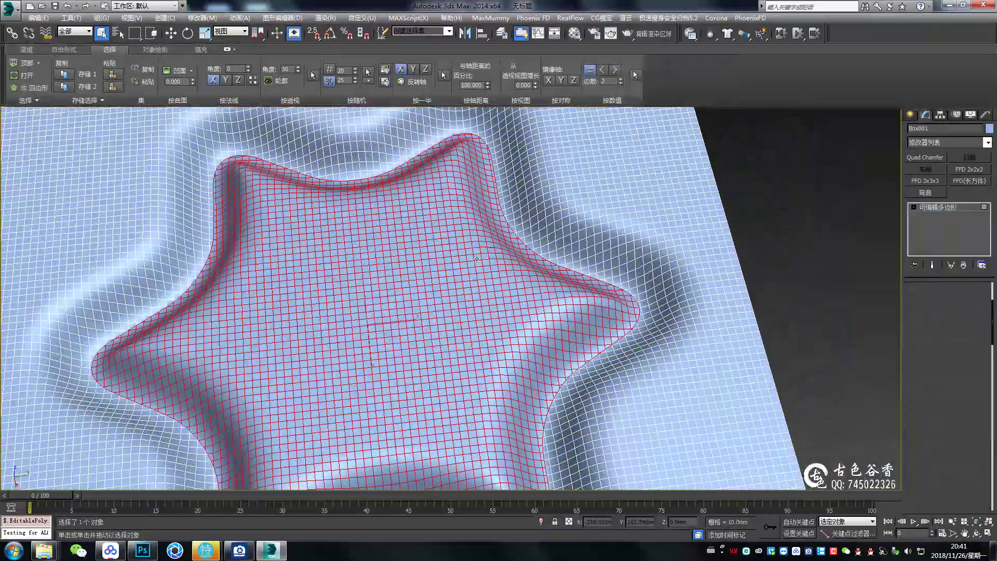
pyautogui.keyDown('alt'); pyautogui.moveTo(476, 258); pyautogui.dragTo(441, 253, button='middle'); pyautogui.keyUp('alt')
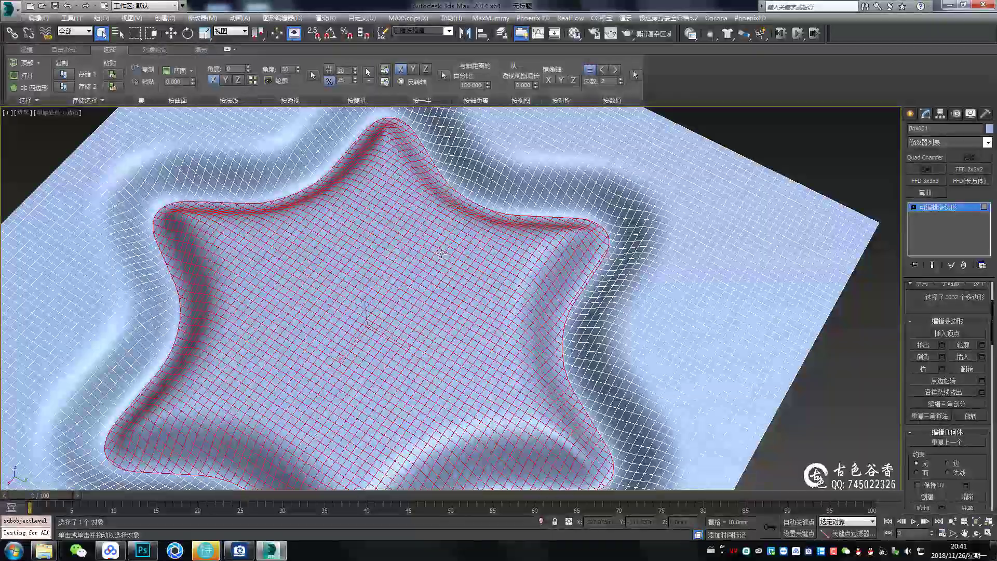
pyautogui.scroll(1, 571, 270)
pyautogui.scroll(4, 623, 311)
pyautogui.scroll(1, 607, 306)
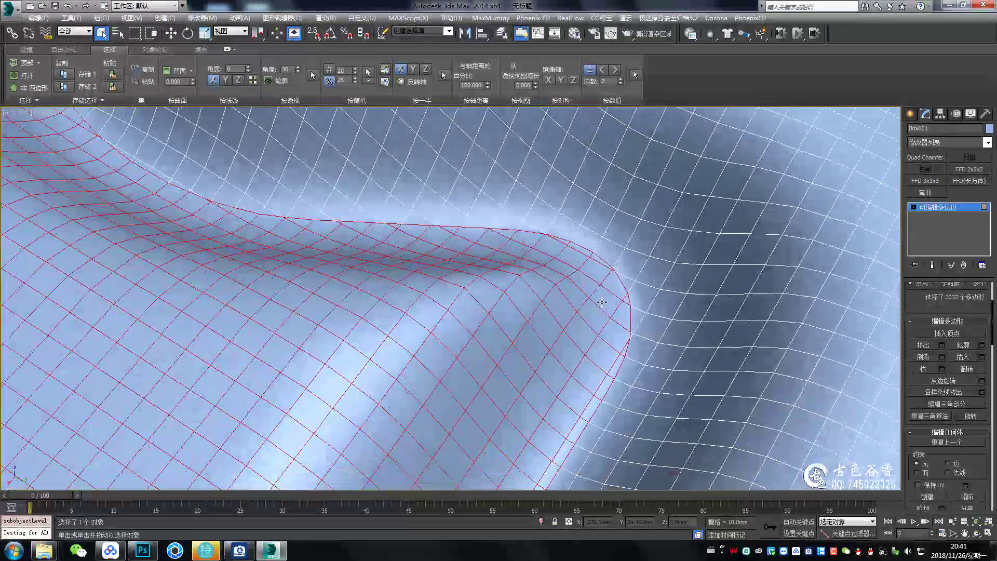
pyautogui.click(981, 356)
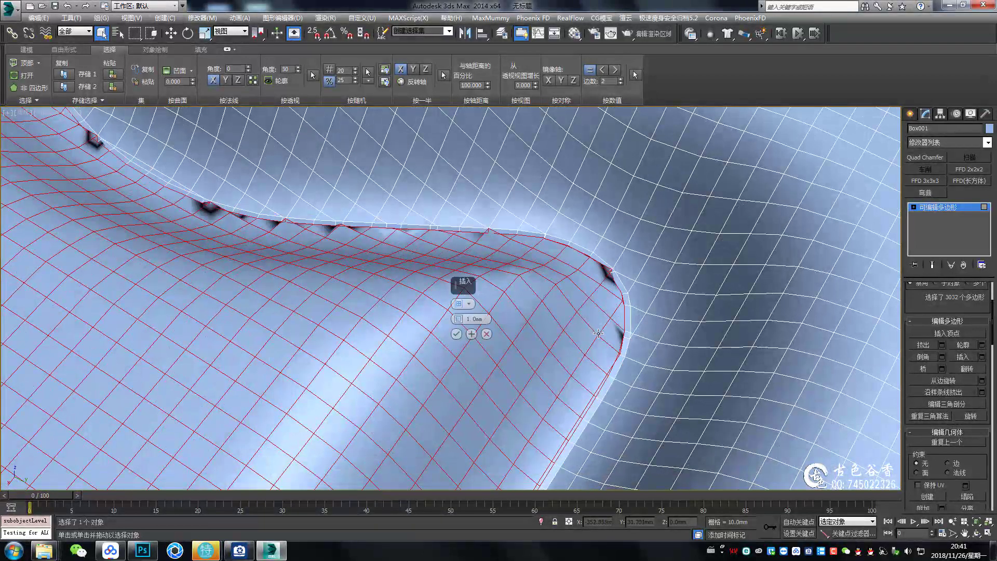
pyautogui.click(457, 333)
# Invert the polygon selection, shrink it by one ring, and start a new inset
pyautogui.hotkey('ctrl', 'i')
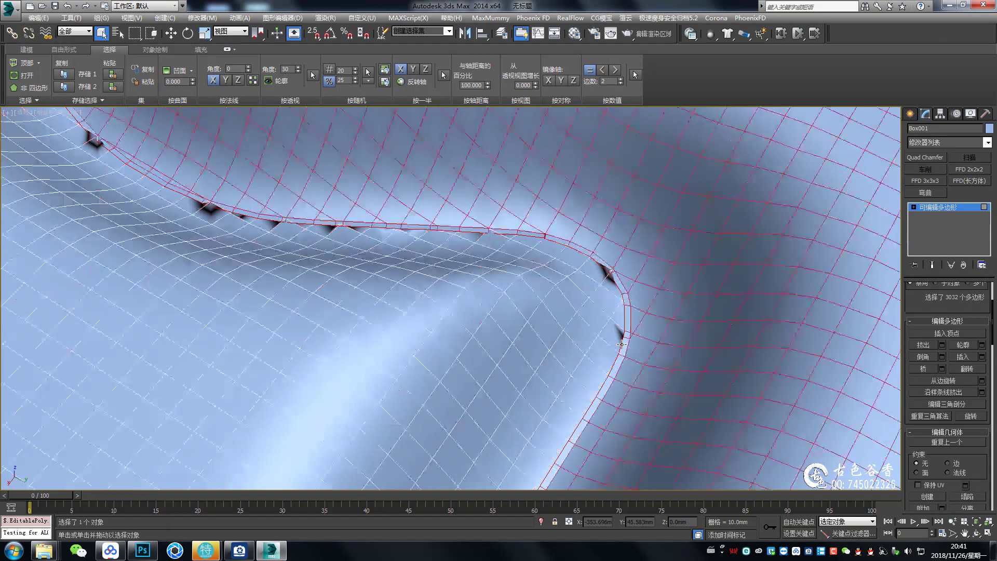
pyautogui.scroll(2, 933, 358)
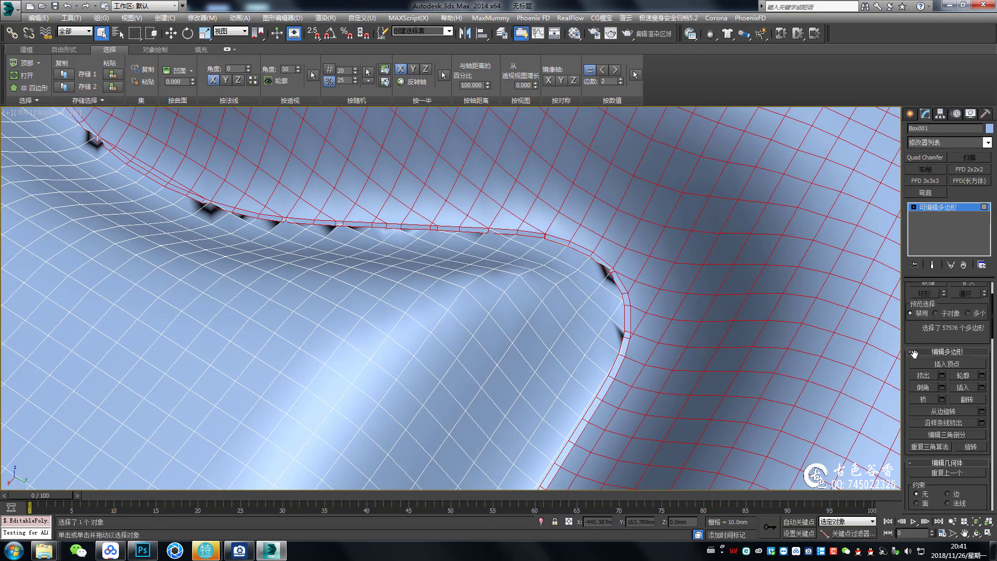
pyautogui.scroll(2, 932, 358)
pyautogui.click(928, 343)
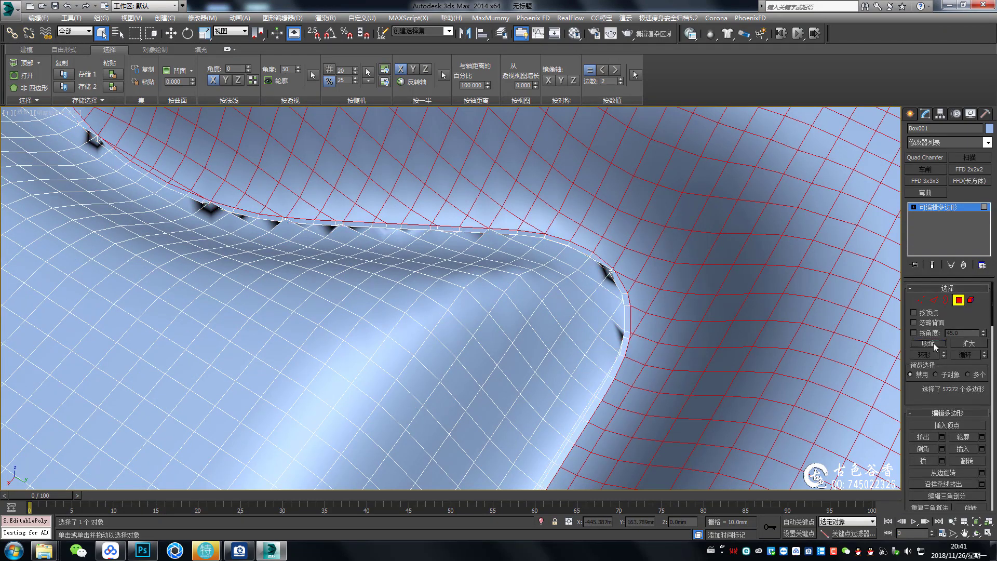
pyautogui.hotkey('shift', 'i')
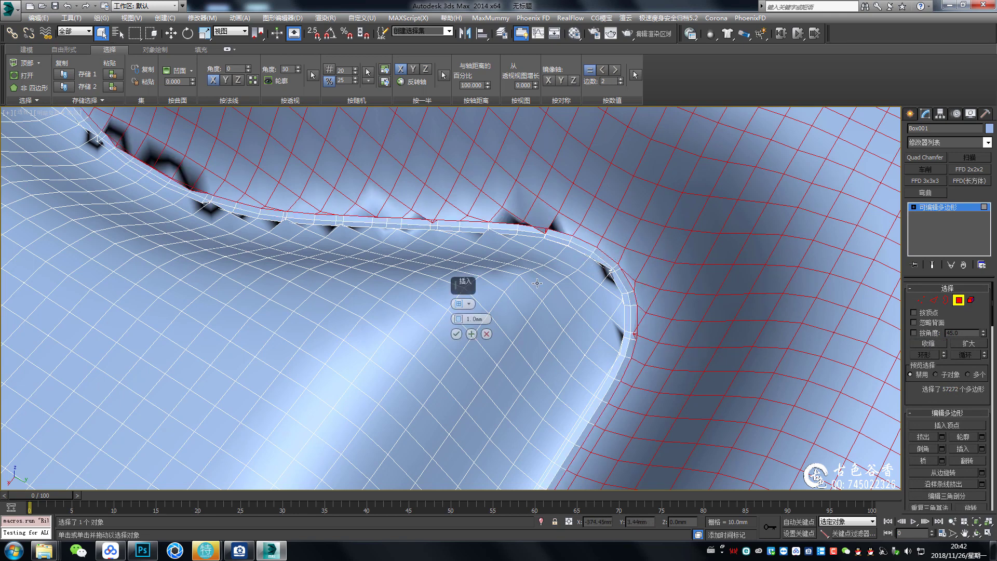
# Commit the second 1.0mm inset and relax the selected area
pyautogui.click(456, 335)
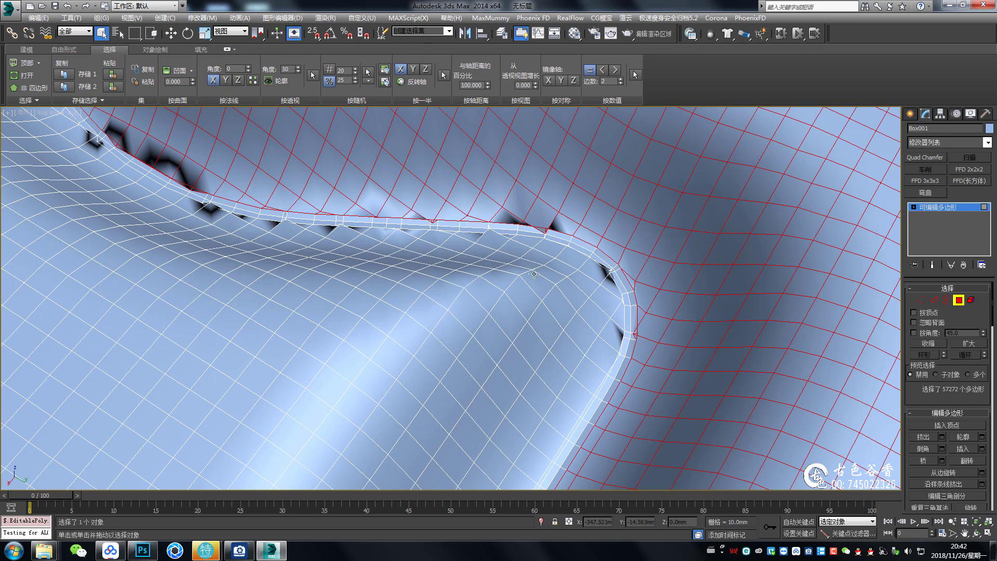
pyautogui.moveTo(597, 237)
pyautogui.mouseDown(button='middle')
pyautogui.moveTo(584, 243)
pyautogui.moveTo(556, 170)
pyautogui.mouseUp(button='middle')
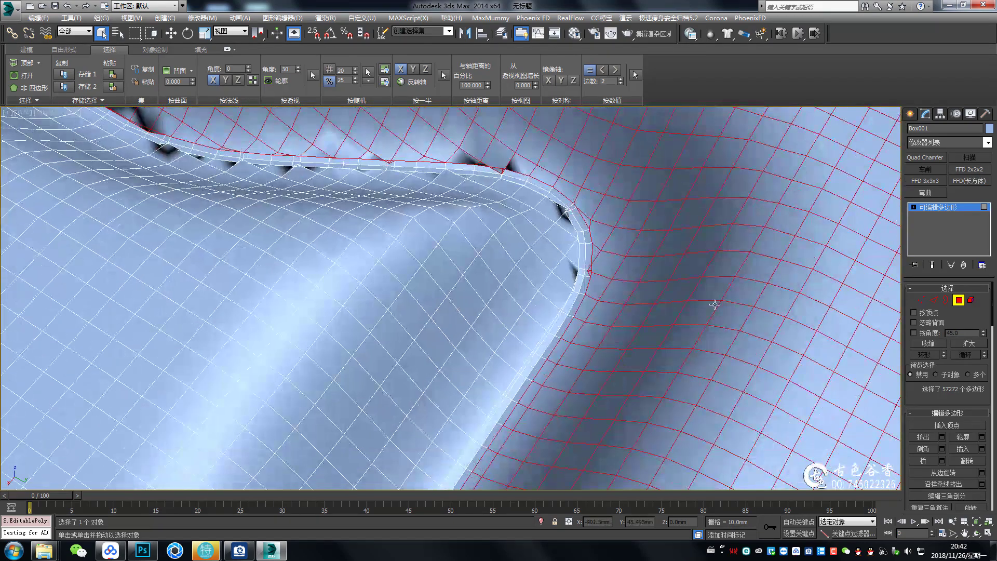
pyautogui.scroll(-2, 935, 388)
pyautogui.scroll(-3, 935, 388)
pyautogui.scroll(-3, 935, 388)
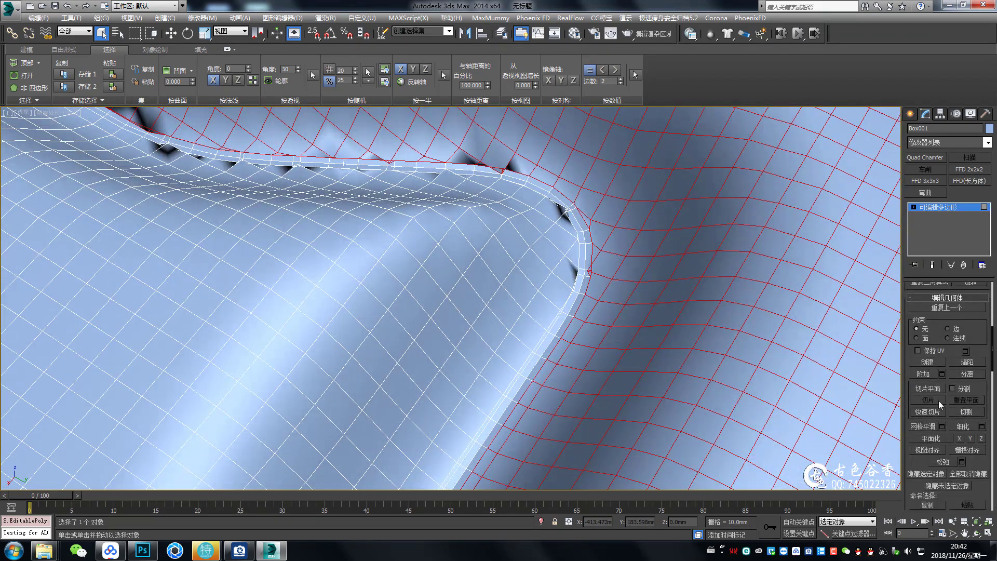
pyautogui.scroll(-2, 938, 400)
pyautogui.click(943, 415)
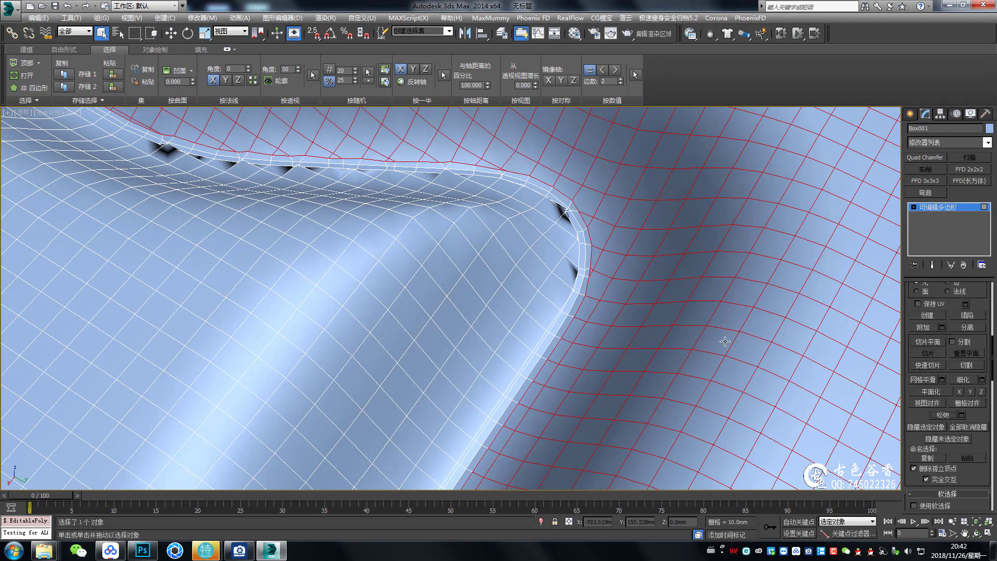
# Select the mesh region on the other side of the ridge
pyautogui.moveTo(470, 245); pyautogui.dragTo(492, 265, button='middle')
pyautogui.click(492, 265)
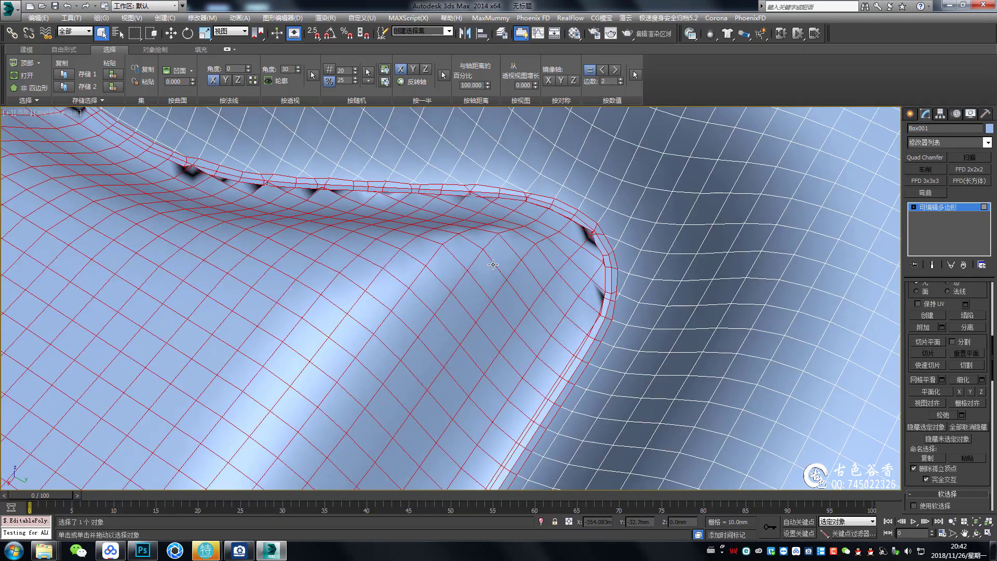
pyautogui.scroll(2, 984, 303)
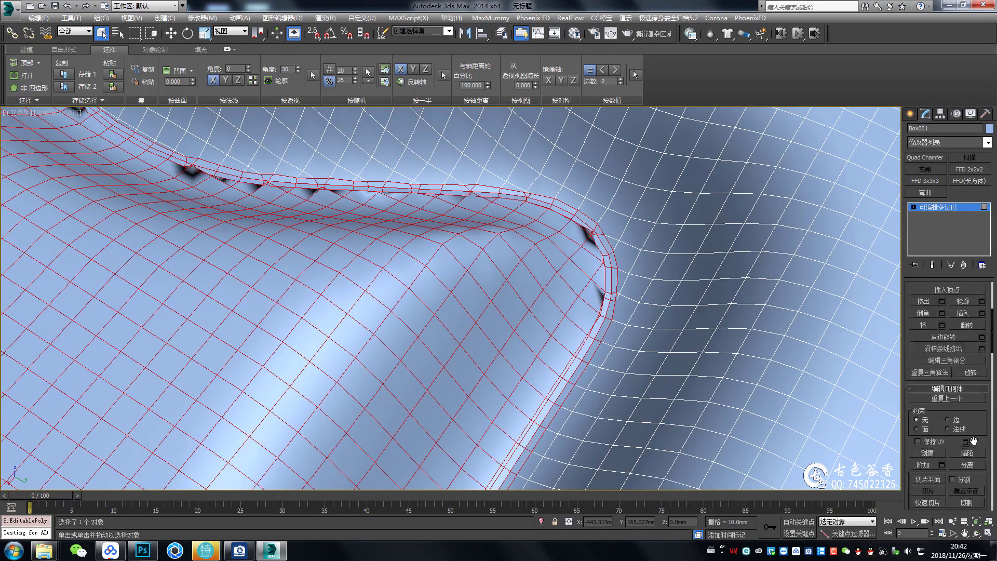
pyautogui.scroll(2, 968, 324)
pyautogui.scroll(2, 952, 345)
pyautogui.scroll(2, 935, 365)
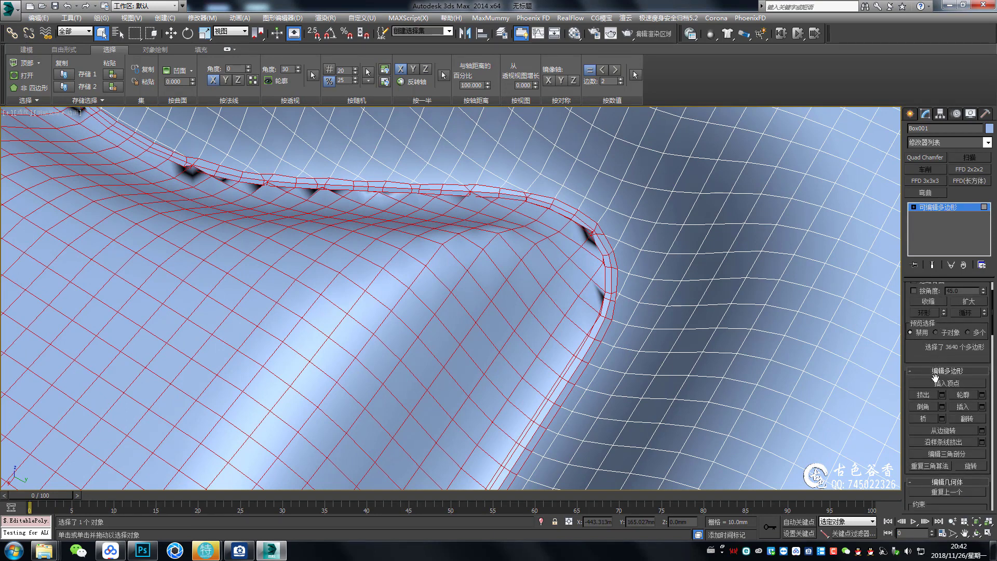
pyautogui.scroll(2, 934, 377)
# Shrink that selection inward by two rings
pyautogui.click(933, 343)
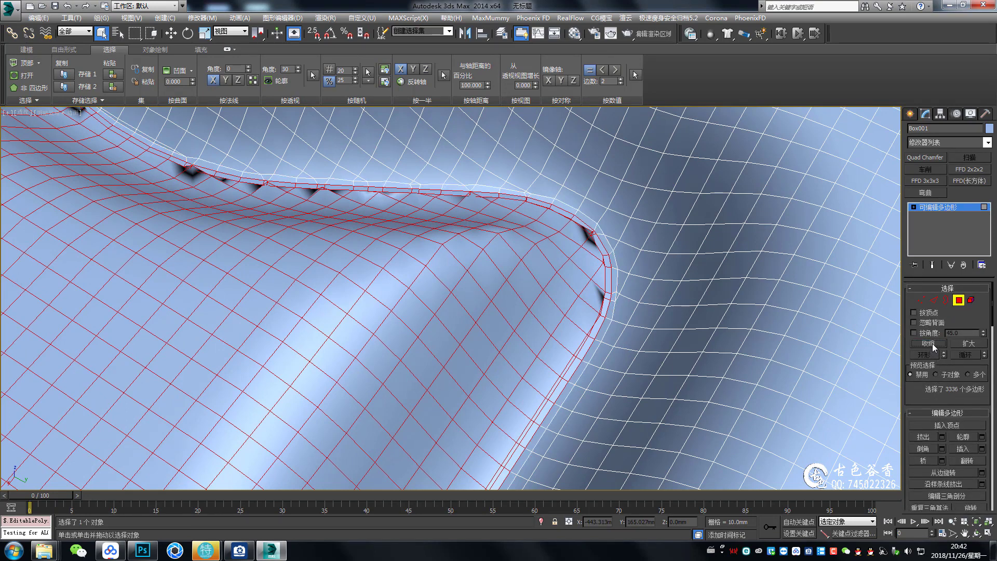
pyautogui.click(932, 343)
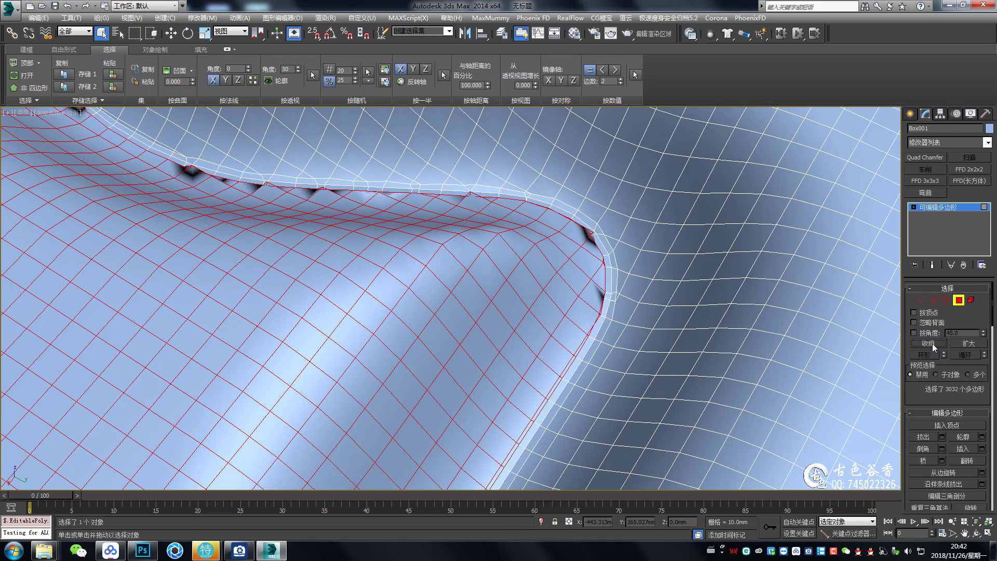
pyautogui.moveTo(916, 393); pyautogui.dragTo(914, 265)
pyautogui.scroll(-2, 950, 405)
pyautogui.scroll(-2, 966, 419)
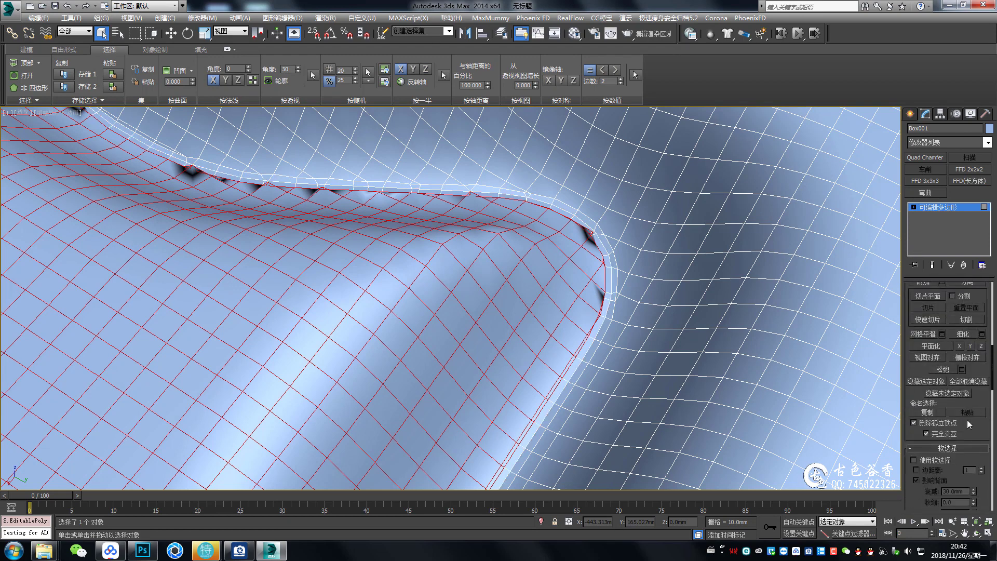
pyautogui.scroll(-2, 950, 406)
# Collapse Soft Selection and relax the inner region's pinched border
pyautogui.click(945, 324)
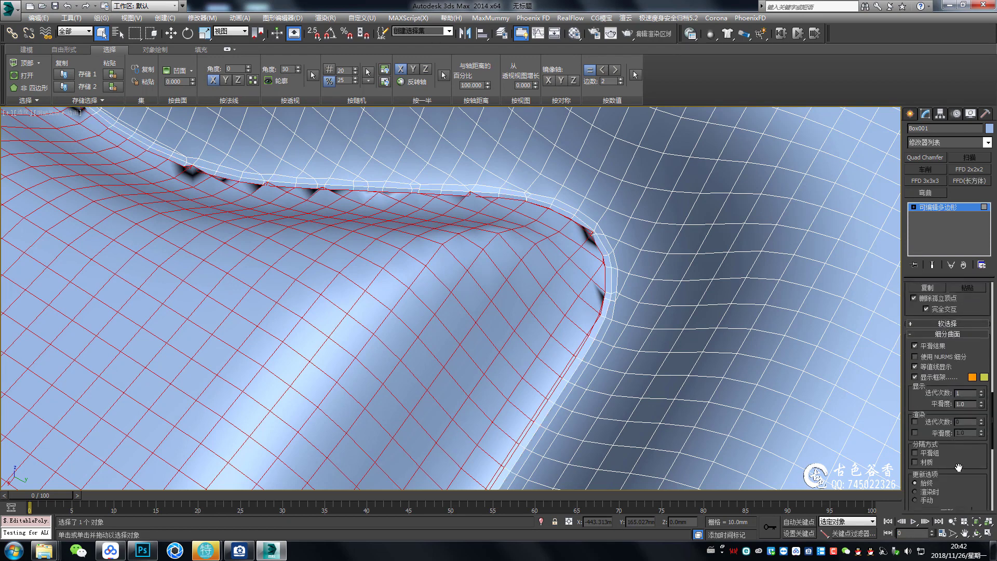
pyautogui.moveTo(929, 364); pyautogui.dragTo(885, 128)
pyautogui.scroll(2, 951, 420)
pyautogui.scroll(1, 956, 408)
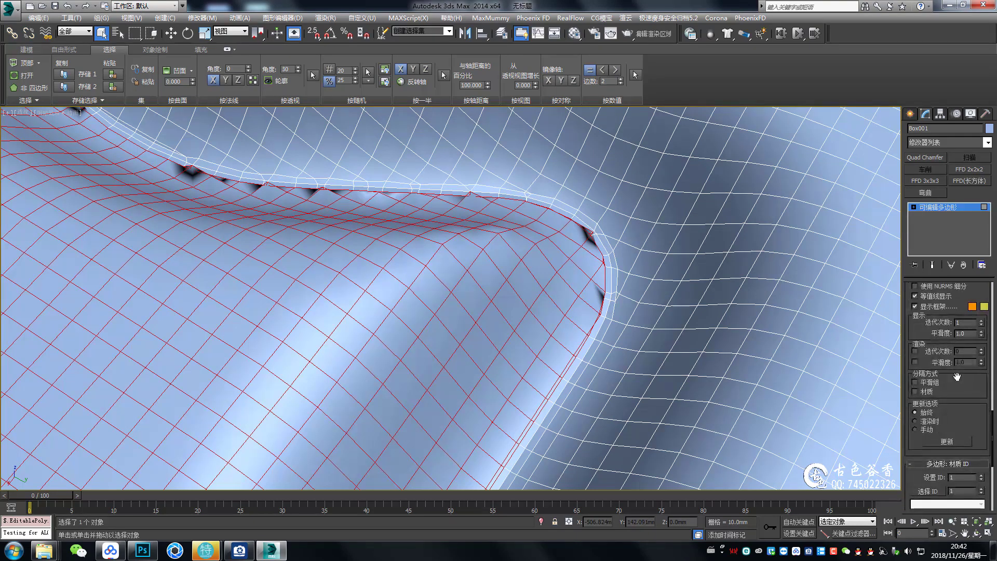
pyautogui.scroll(2, 959, 394)
pyautogui.scroll(2, 959, 393)
pyautogui.scroll(2, 958, 393)
pyautogui.scroll(2, 958, 393)
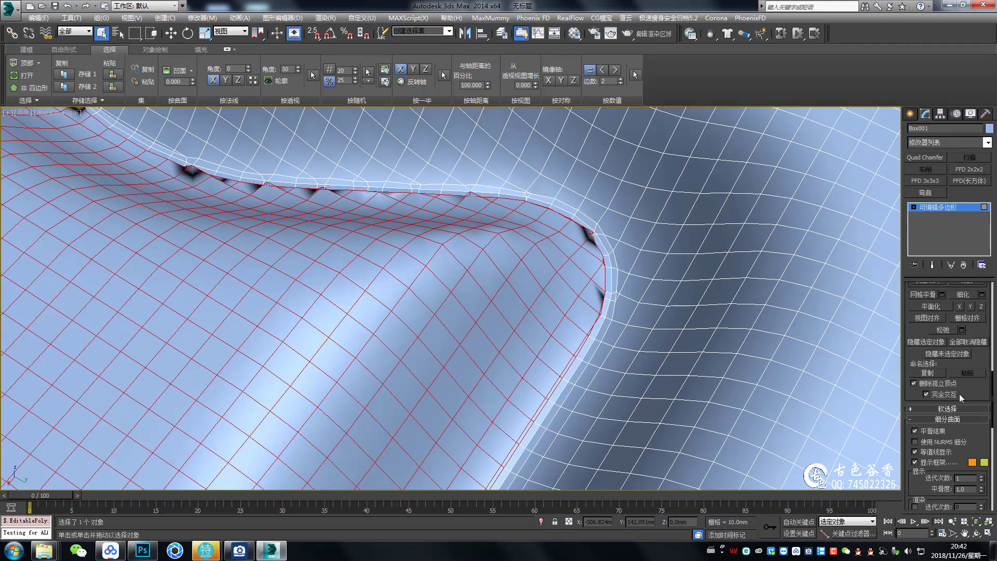
pyautogui.click(942, 330)
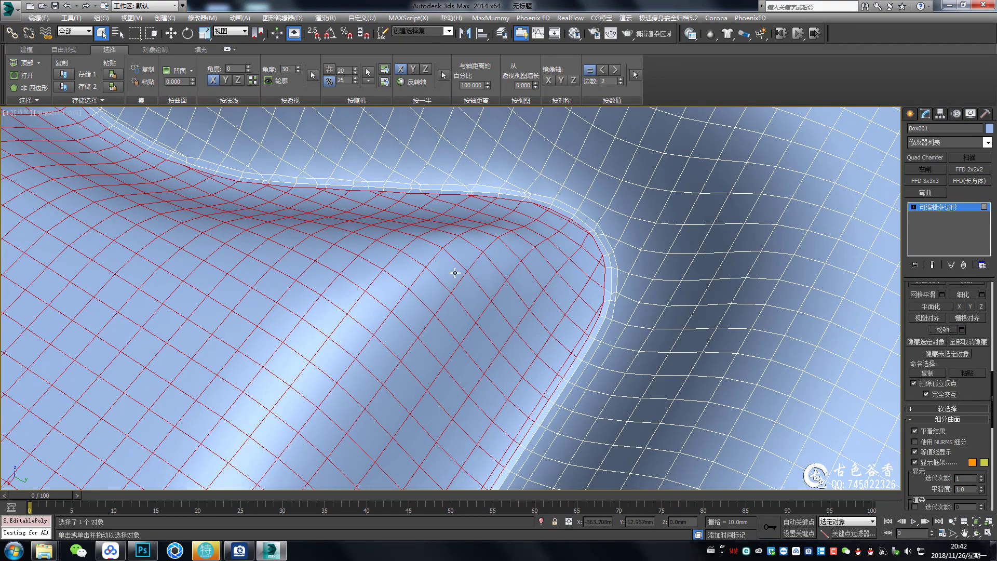
# Select all polygons, Clear All smoothing groups, and deselect the box
pyautogui.scroll(-2, 455, 273)
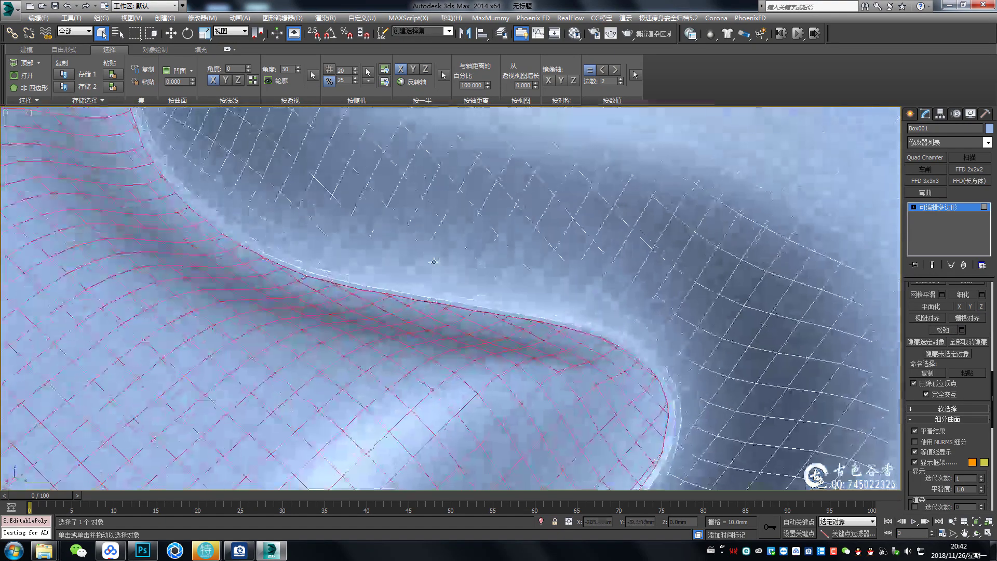
pyautogui.moveTo(442, 273)
pyautogui.mouseDown(button='middle')
pyautogui.moveTo(616, 331)
pyautogui.moveTo(516, 278)
pyautogui.mouseUp(button='middle')
pyautogui.scroll(-5, 473, 269)
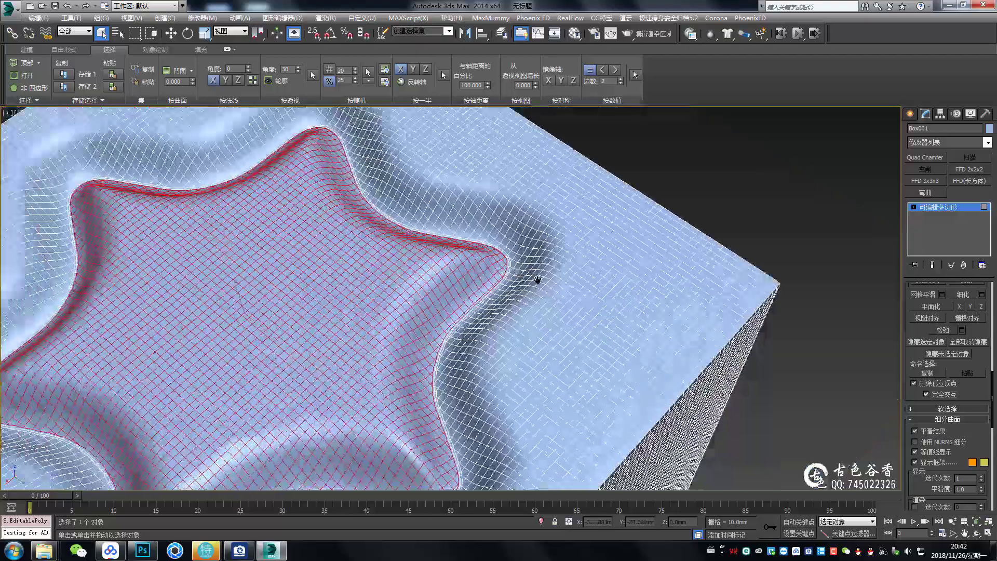
pyautogui.moveTo(534, 279)
pyautogui.keyDown('alt'); pyautogui.mouseDown(button='middle')
pyautogui.moveTo(521, 263)
pyautogui.moveTo(532, 254)
pyautogui.mouseUp(button='middle'); pyautogui.keyUp('alt')
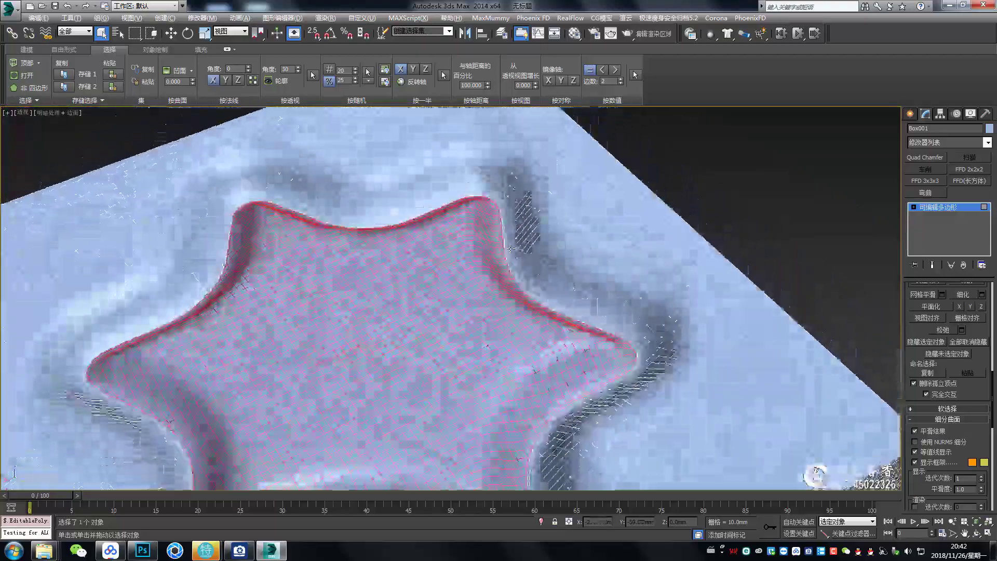
pyautogui.hotkey('ctrl', 'a')
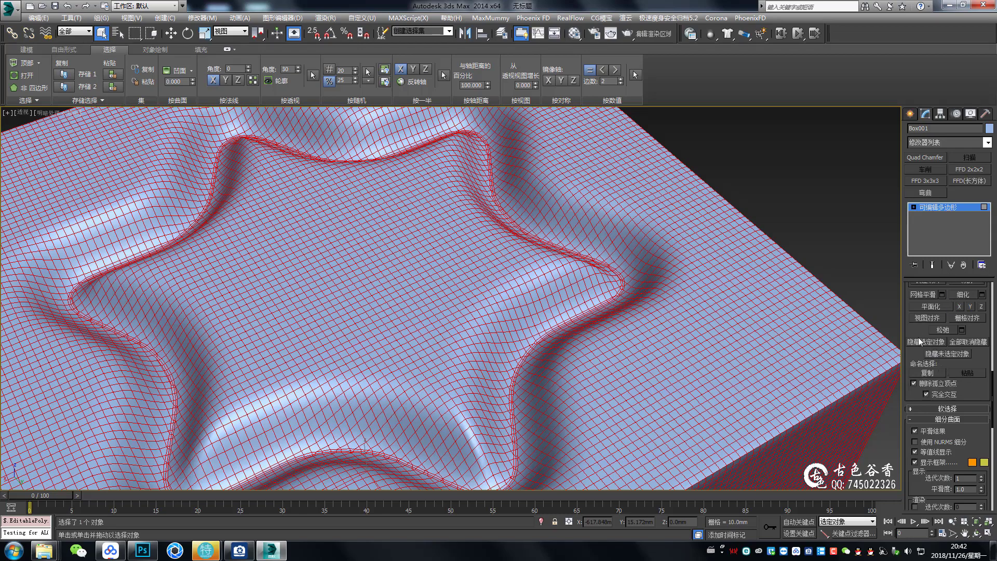
pyautogui.scroll(-5, 914, 347)
pyautogui.scroll(-5, 909, 355)
pyautogui.scroll(-1, 956, 416)
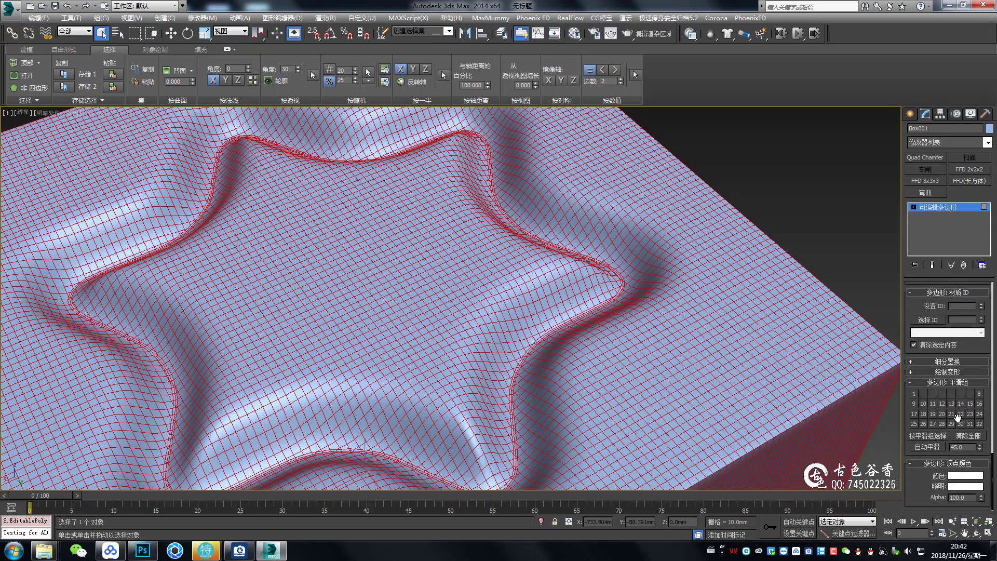
pyautogui.click(964, 436)
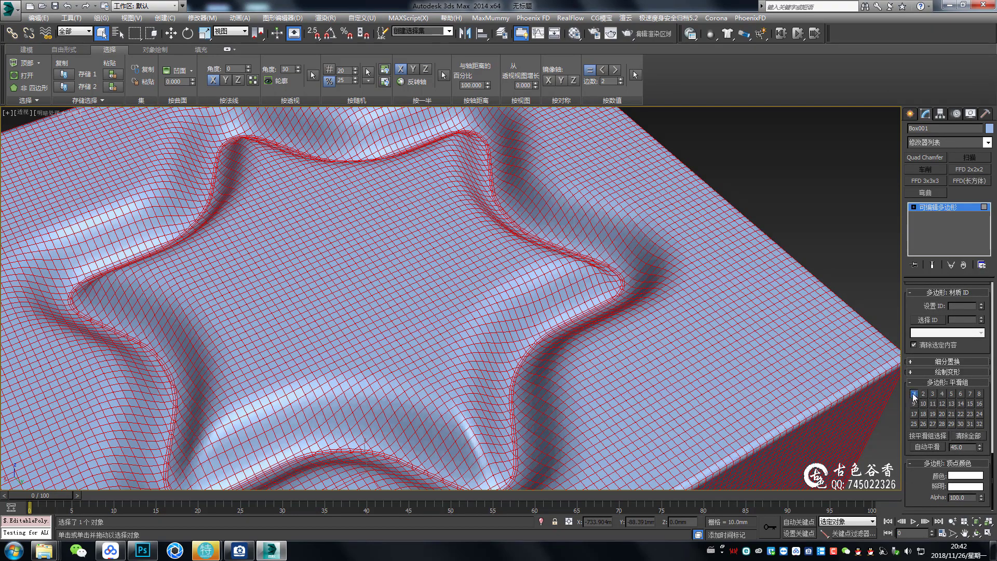
pyautogui.click(782, 210)
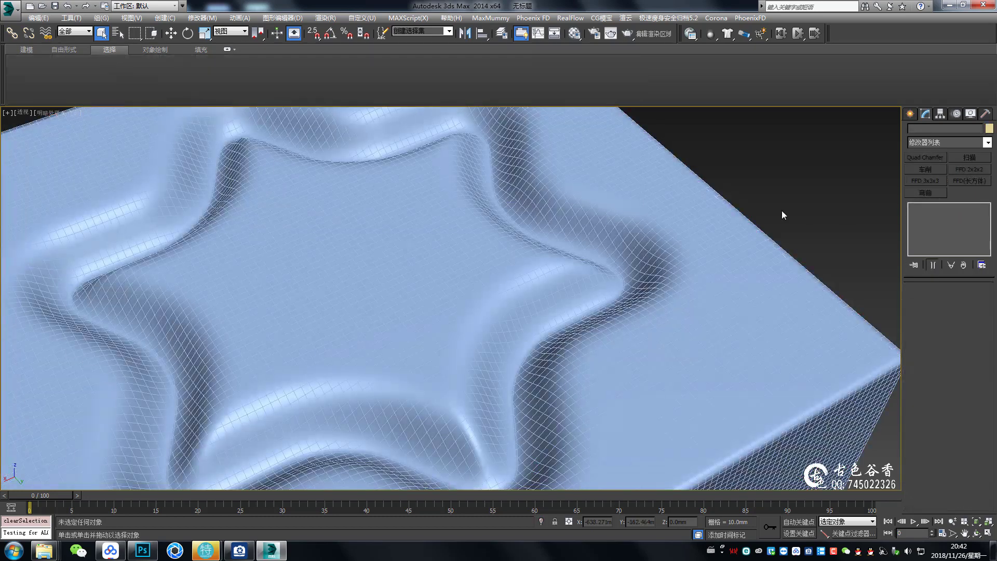
# Minimize the Graphite ribbon and orbit around Box001 to review the star groove
pyautogui.scroll(3, 704, 268)
pyautogui.moveTo(614, 244)
pyautogui.keyDown('alt'); pyautogui.mouseDown(button='middle')
pyautogui.moveTo(558, 267)
pyautogui.moveTo(566, 205)
pyautogui.moveTo(423, 266)
pyautogui.moveTo(392, 206)
pyautogui.mouseUp(button='middle'); pyautogui.keyUp('alt')
pyautogui.scroll(-5, 558, 267)
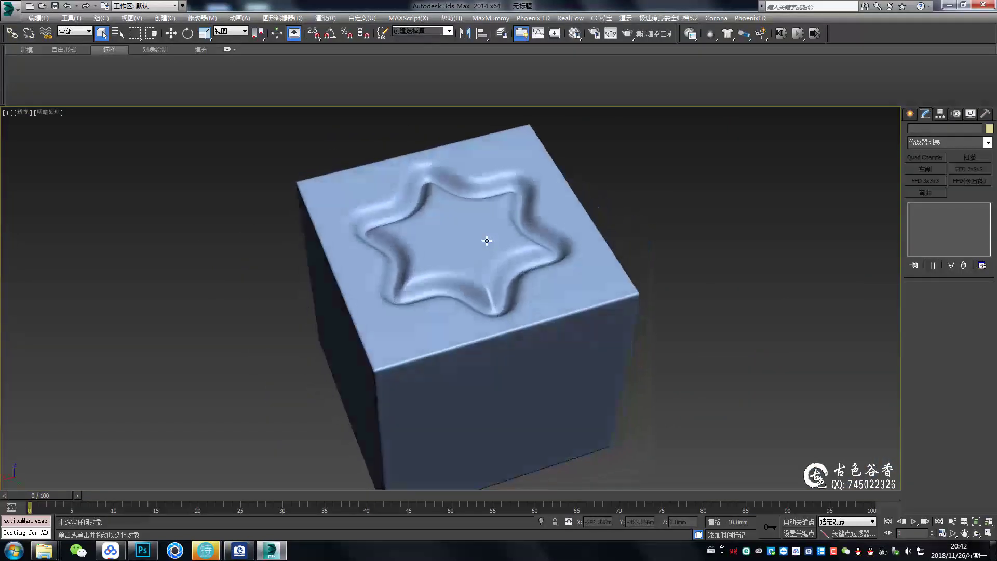
pyautogui.click(228, 50)
pyautogui.keyDown('alt'); pyautogui.moveTo(269, 107); pyautogui.dragTo(566, 297, button='middle'); pyautogui.keyUp('alt')
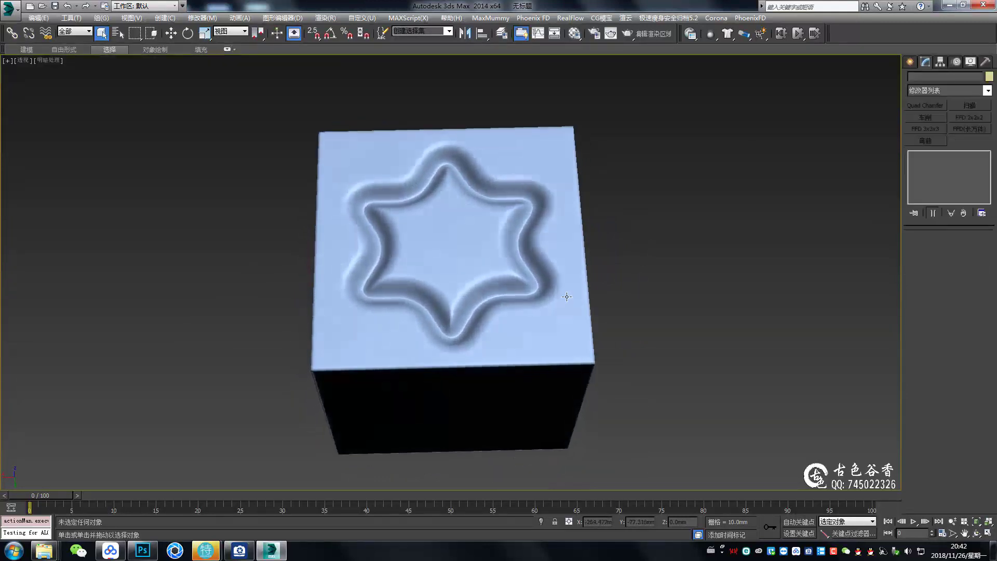
pyautogui.scroll(2, 479, 281)
pyautogui.moveTo(485, 281)
pyautogui.keyDown('alt'); pyautogui.mouseDown(button='middle')
pyautogui.moveTo(481, 263)
pyautogui.moveTo(493, 273)
pyautogui.mouseUp(button='middle'); pyautogui.keyUp('alt')
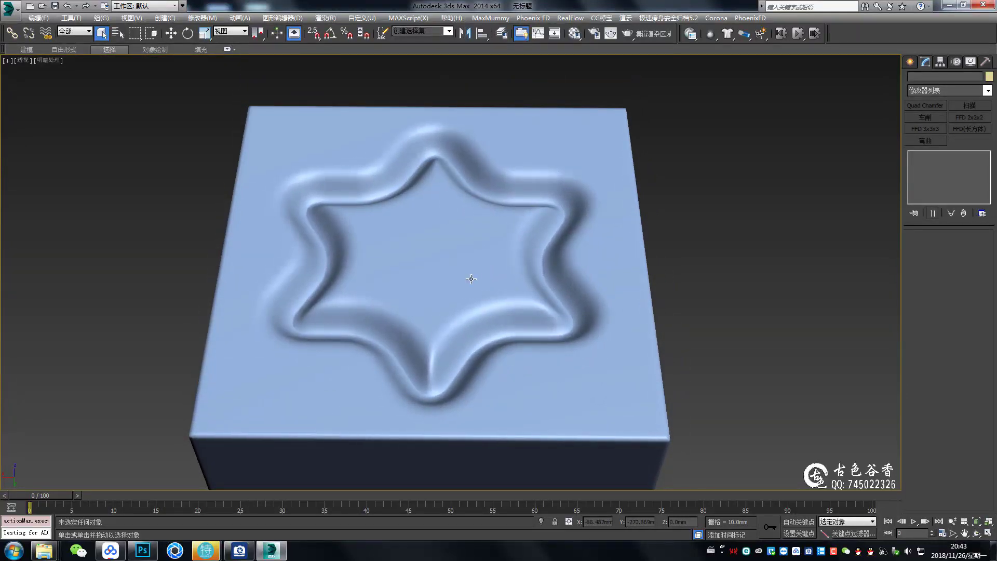